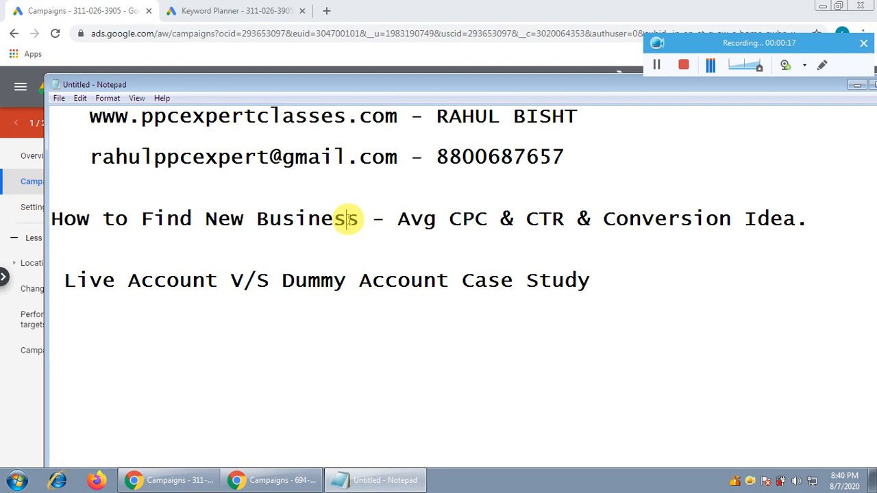
# Step: Review the note's topic lines on average CPC, CTR and conversion ideas and on the live versus dummy account case study
pyautogui.click(291, 220)
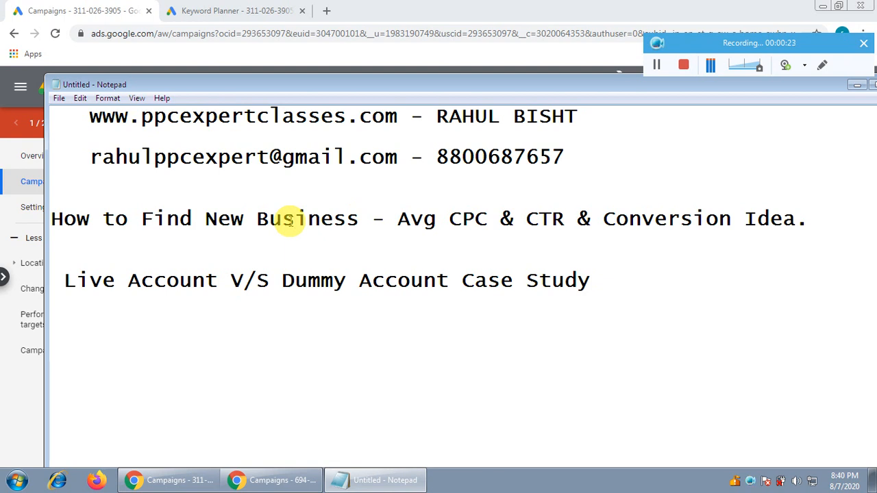
pyautogui.moveTo(398, 219); pyautogui.dragTo(481, 227)
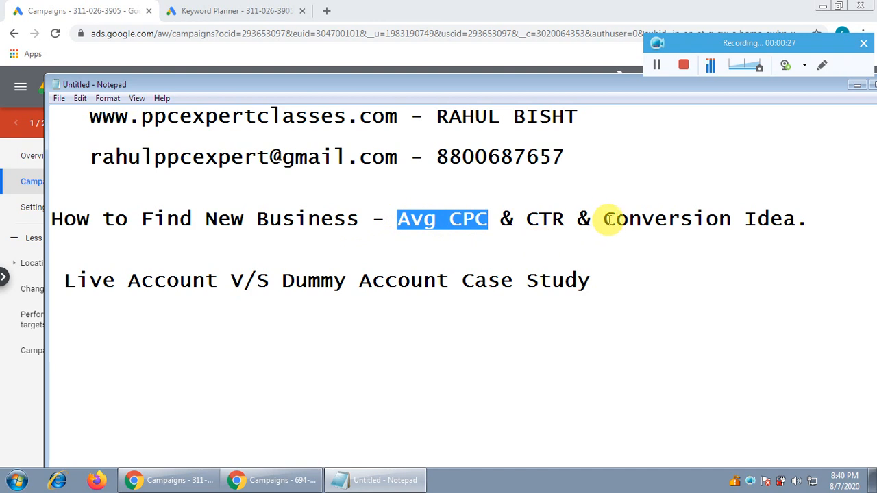
pyautogui.moveTo(604, 219); pyautogui.dragTo(732, 219)
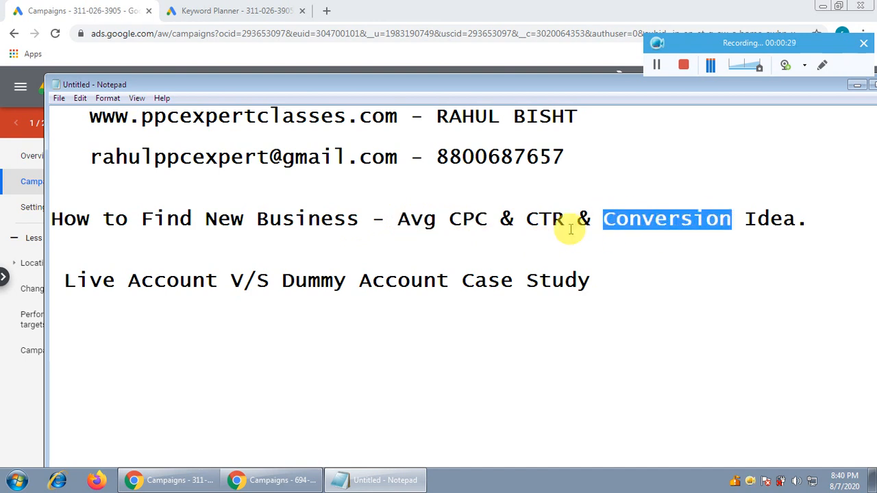
pyautogui.moveTo(527, 220); pyautogui.dragTo(560, 221)
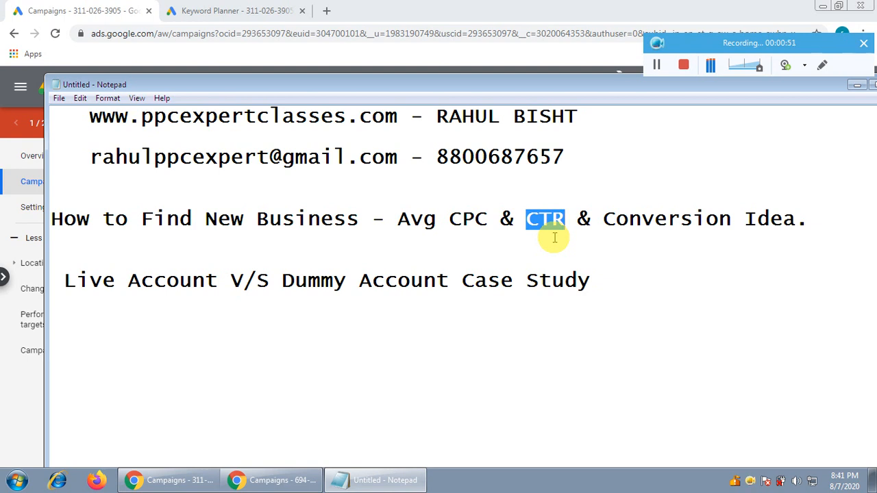
pyautogui.click(346, 220)
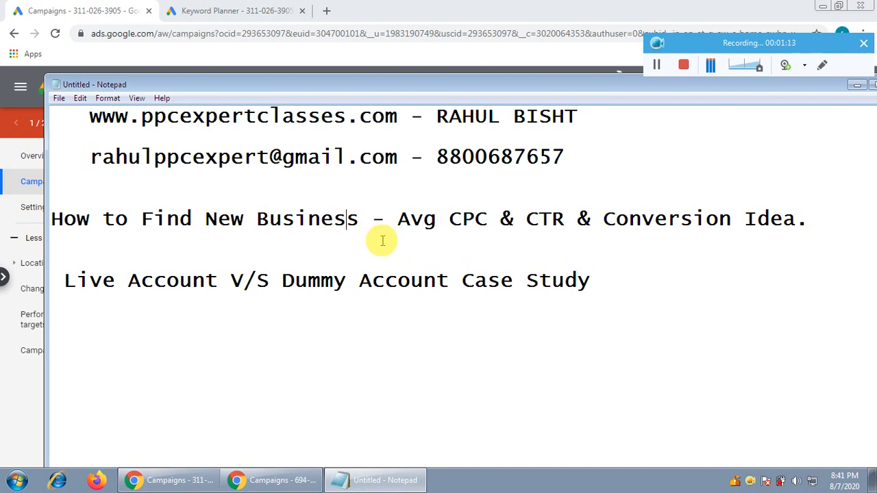
pyautogui.moveTo(319, 281); pyautogui.dragTo(439, 281)
pyautogui.click(84, 281)
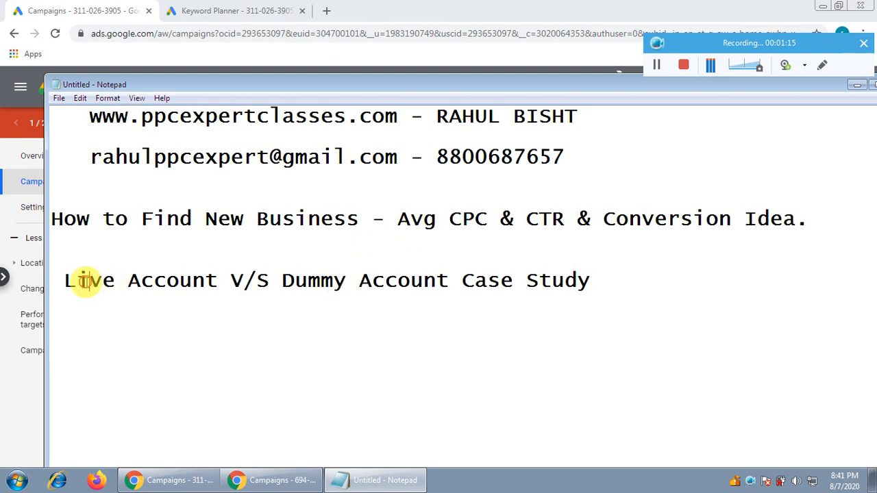
pyautogui.moveTo(85, 280); pyautogui.dragTo(152, 281)
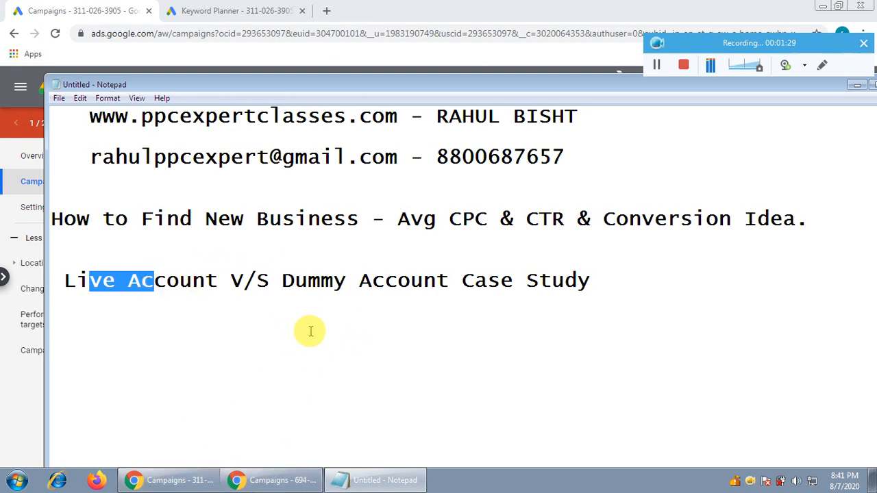
# Step: Switch to Google Ads in Chrome and compare the campaigns pages of the dummy and live accounts, ending on the dummy account
pyautogui.click(200, 485)
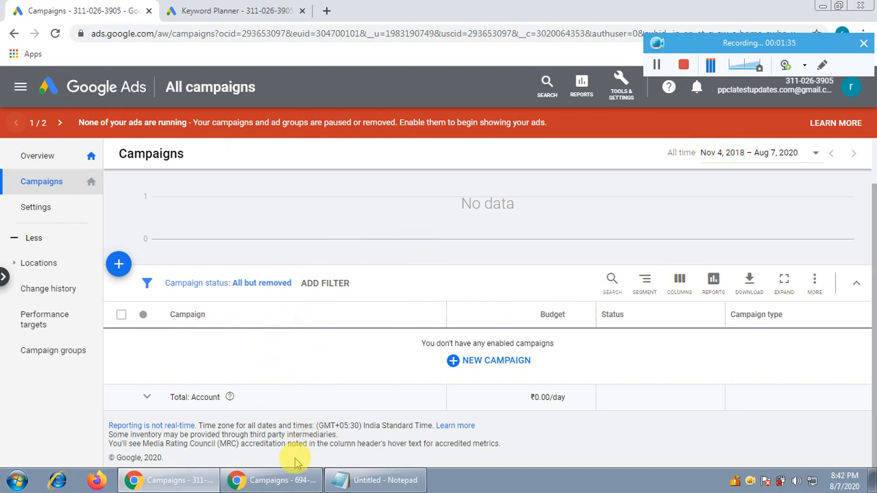
pyautogui.click(288, 480)
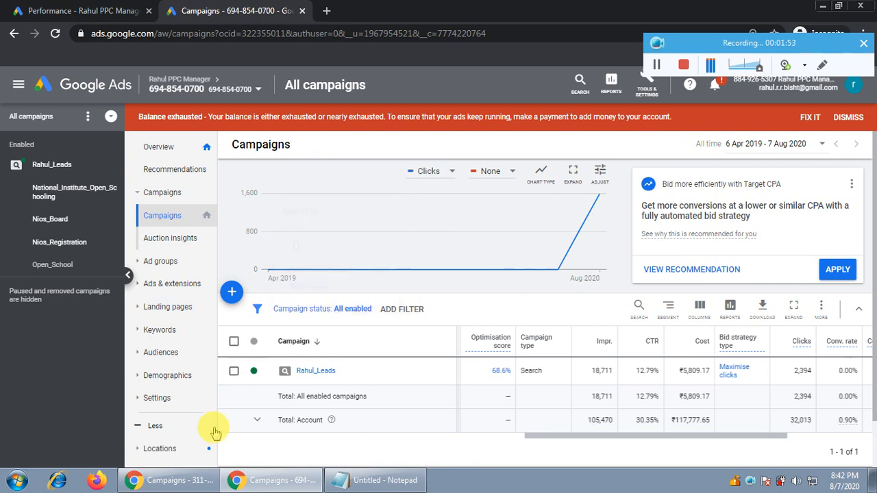
pyautogui.click(173, 479)
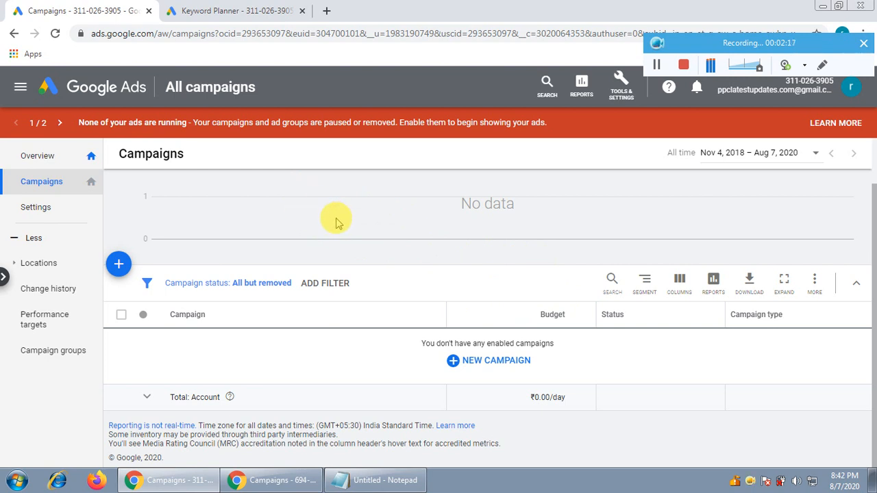
# Step: Go to the Keyword Planner of the dummy account
pyautogui.click(621, 85)
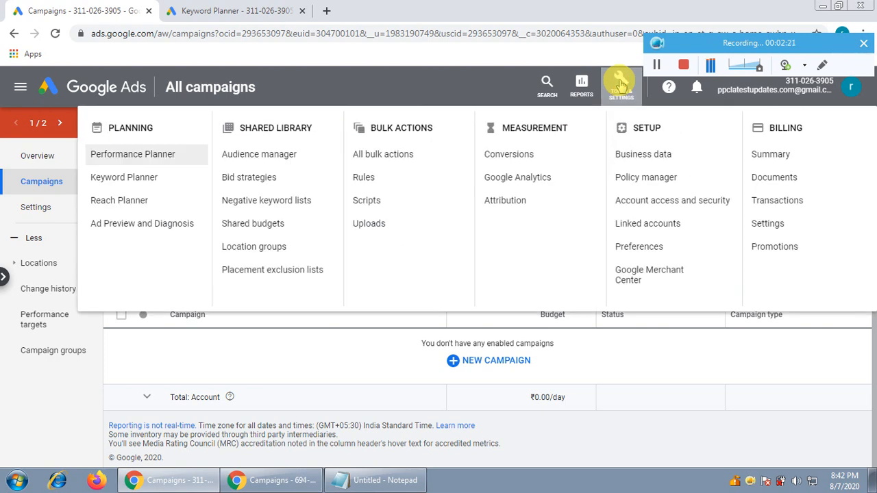
pyautogui.rightClick(125, 178)
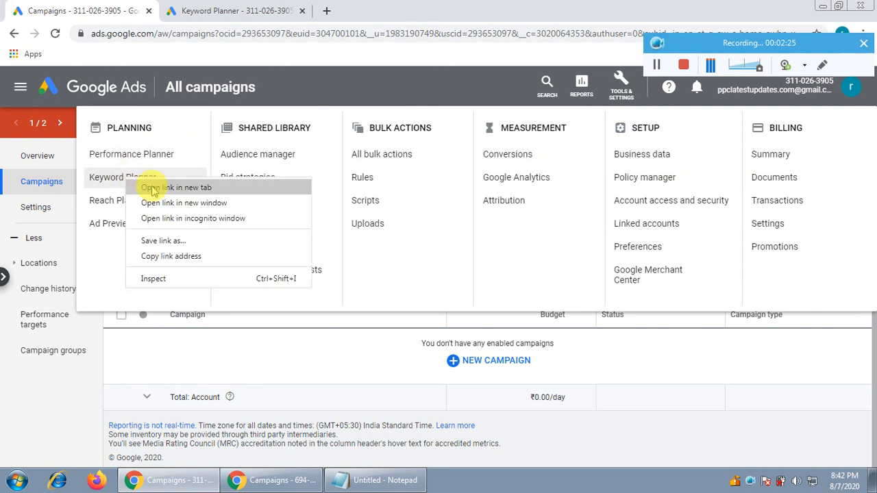
pyautogui.click(233, 10)
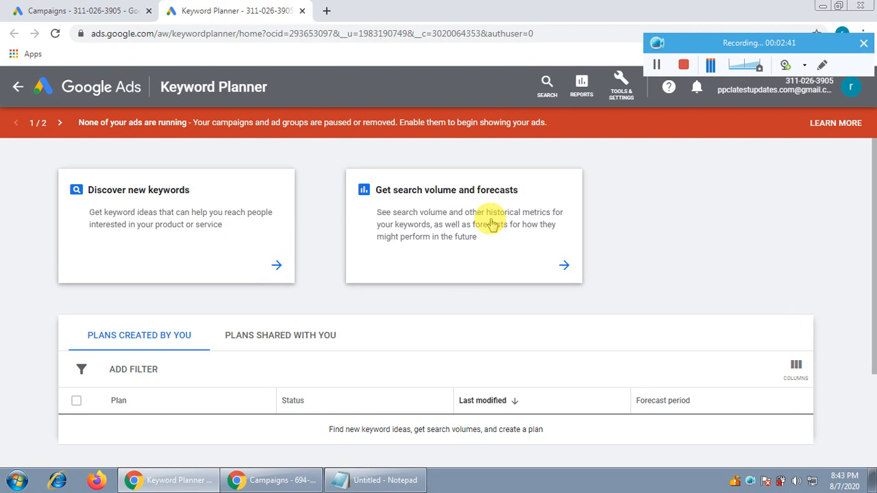
# Step: Get search volume and forecasts for nios, nios admission, nios board, nios registration, national institute open school admission and nation institute open school registration
pyautogui.click(472, 198)
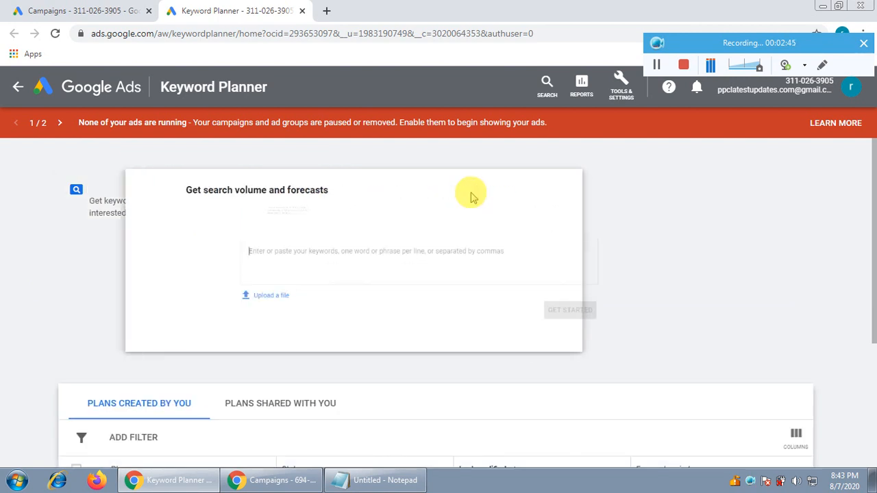
pyautogui.click(429, 249)
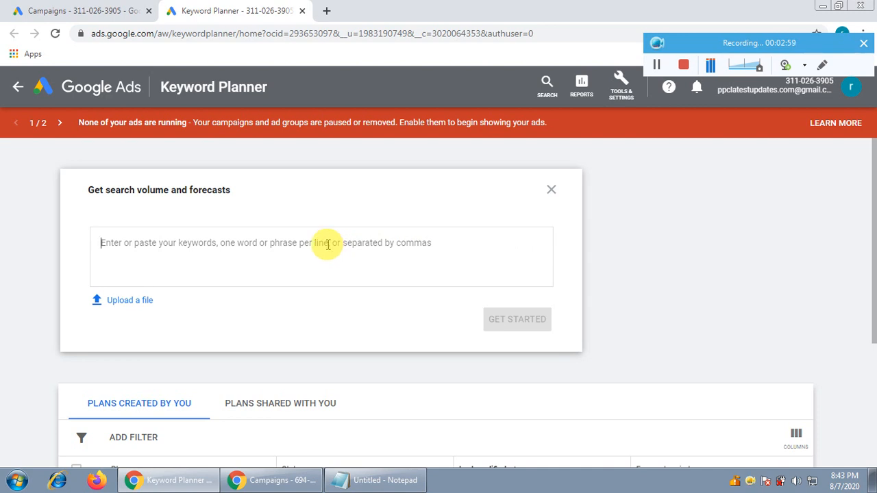
pyautogui.write('nios nios admission nios board nios registration national institute open school admission nation institute open school registration')
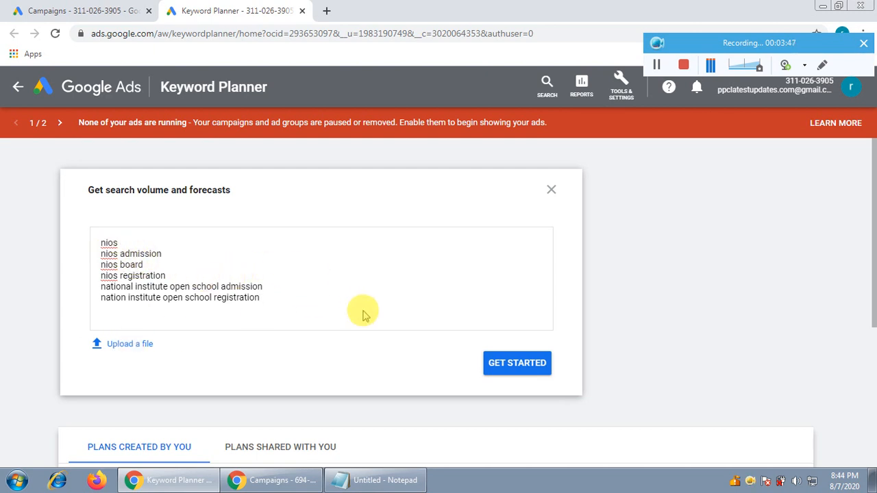
pyautogui.click(513, 364)
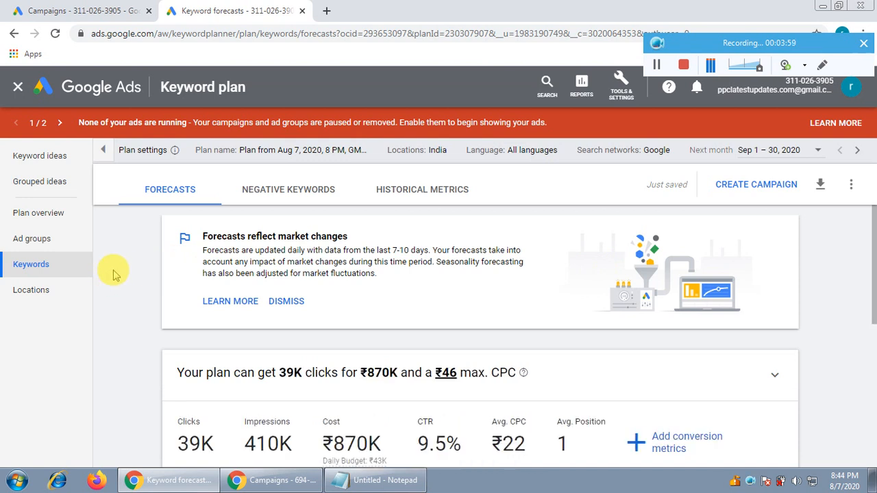
# Step: Examine the plan's forecast summary and the average CPC of the nios and nios admission keywords
pyautogui.scroll(-2, 114, 274)
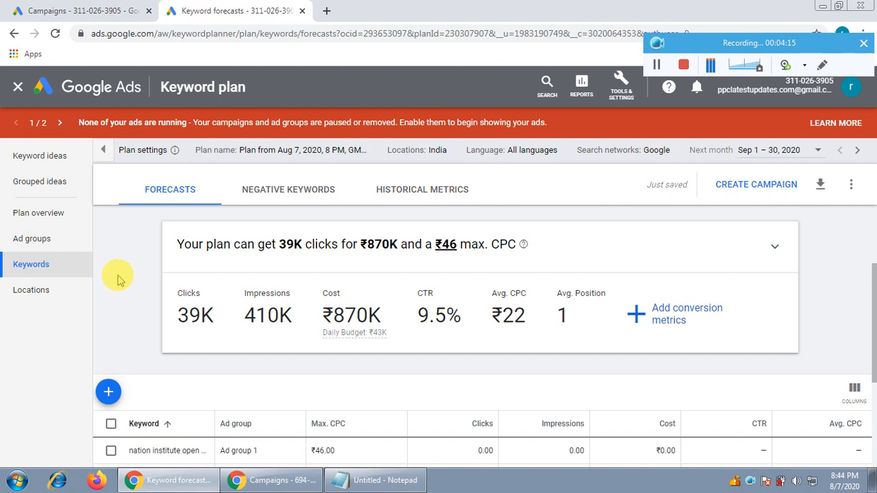
pyautogui.scroll(-1, 118, 280)
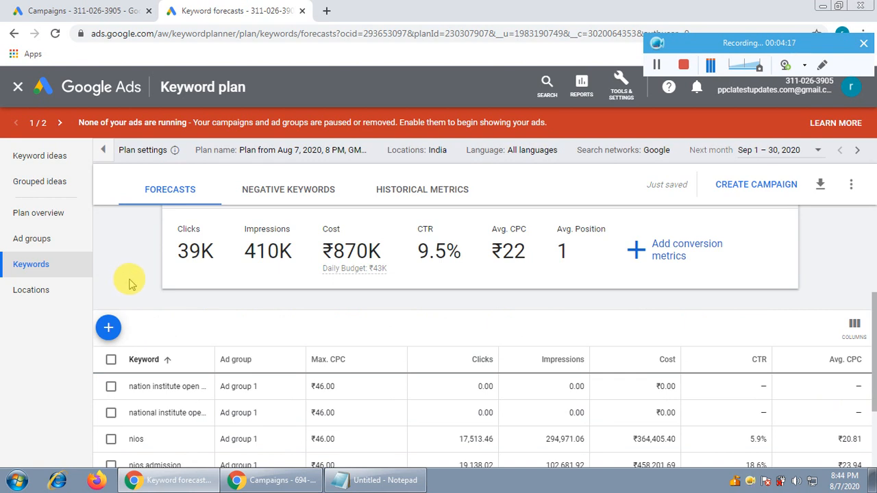
pyautogui.scroll(1, 126, 282)
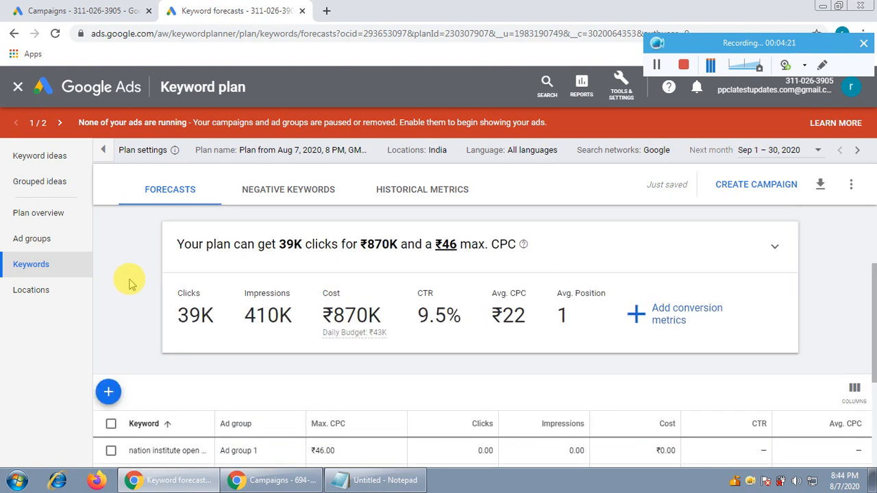
pyautogui.scroll(-1, 128, 281)
pyautogui.scroll(-2, 348, 396)
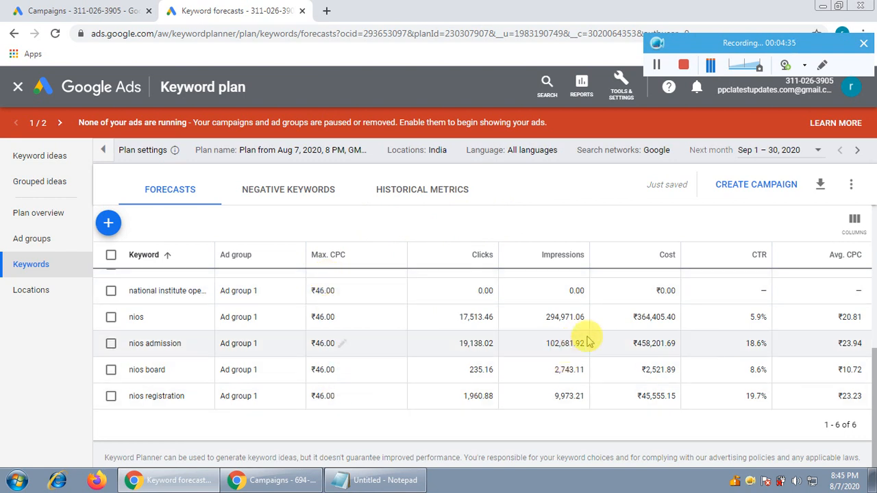
pyautogui.doubleClick(848, 318)
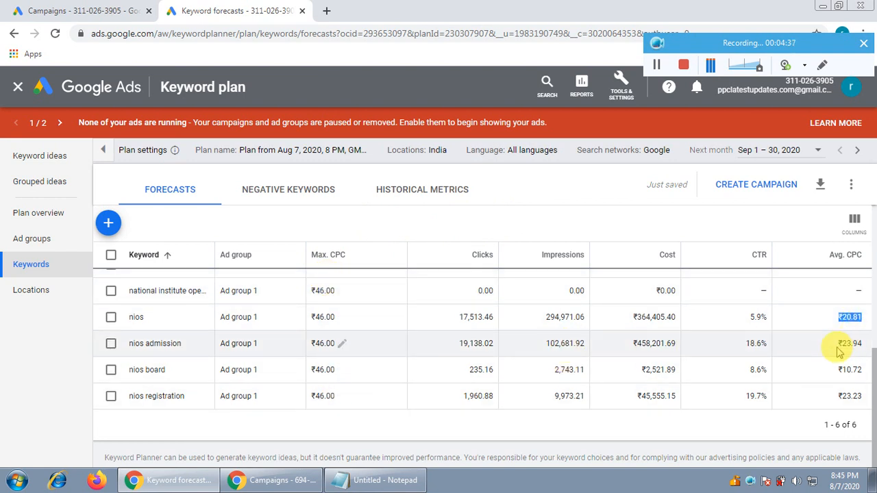
pyautogui.doubleClick(851, 343)
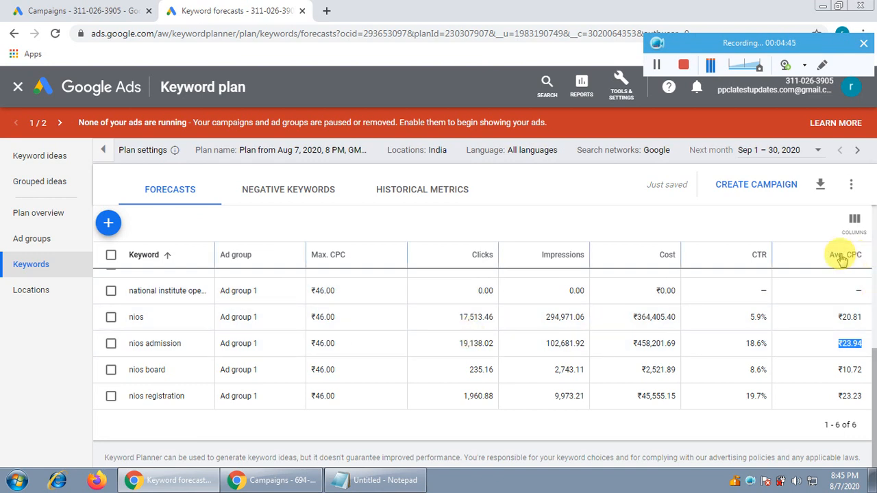
pyautogui.doubleClick(847, 317)
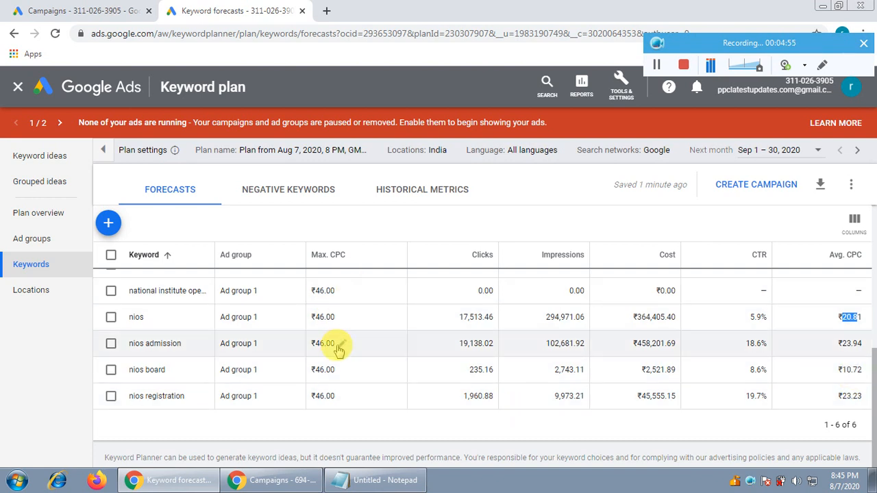
# Step: Check the plan's overall forecast CTR and the click forecasts of the individual keywords
pyautogui.scroll(2, 340, 332)
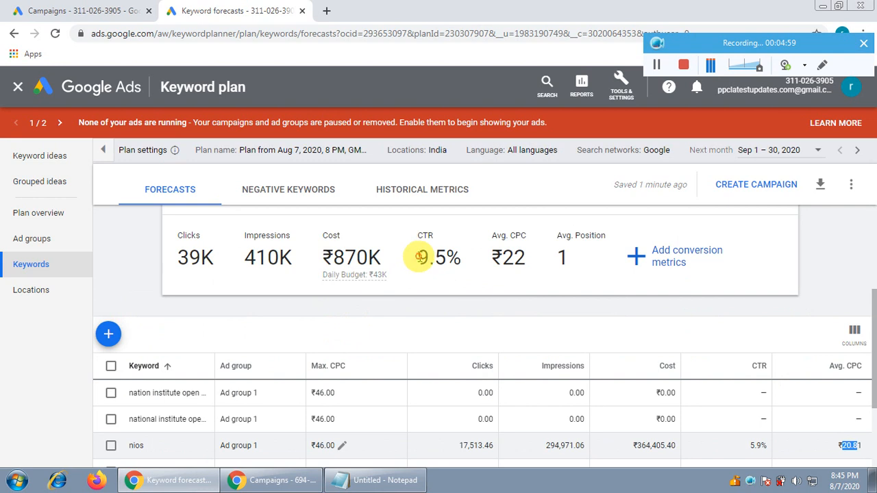
pyautogui.moveTo(420, 257); pyautogui.dragTo(460, 256)
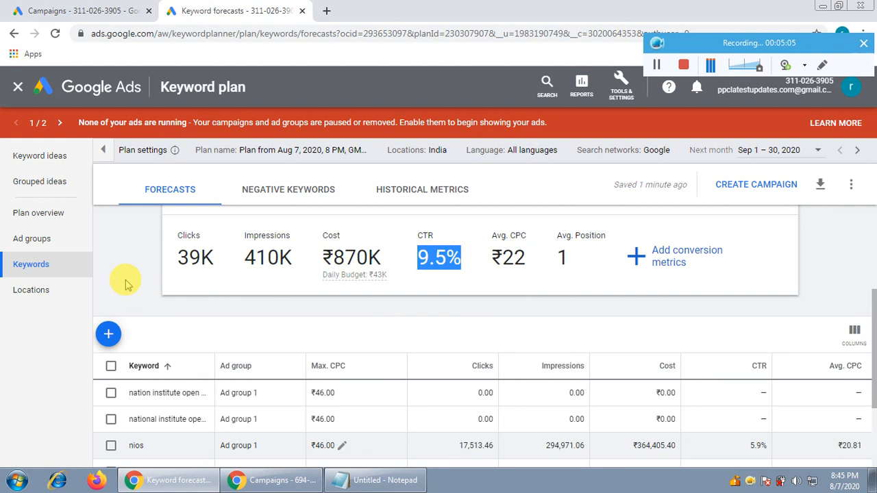
pyautogui.scroll(-2, 161, 307)
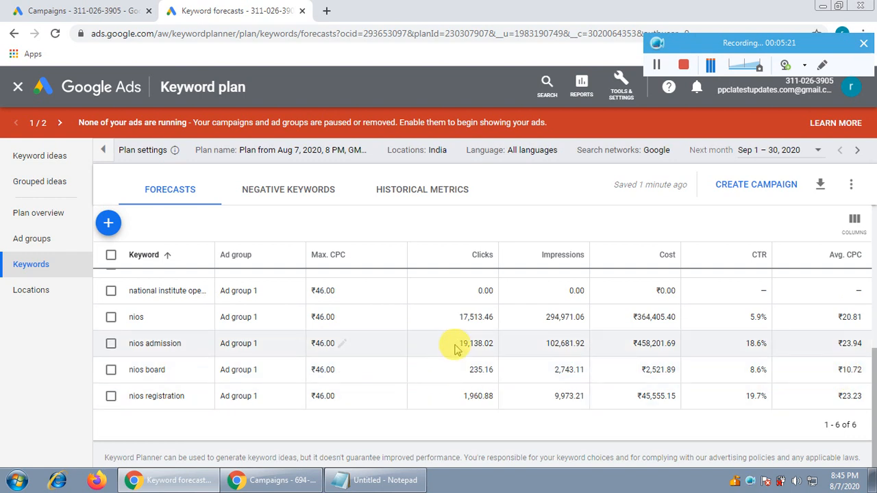
# Step: Set the plan's maximum CPC to ₹20.80 and view the recalculated forecast
pyautogui.scroll(2, 432, 346)
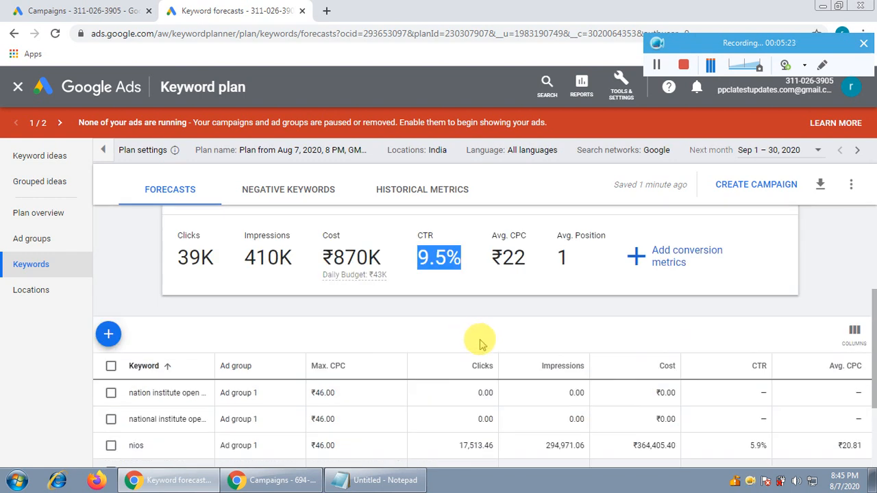
pyautogui.scroll(2, 473, 350)
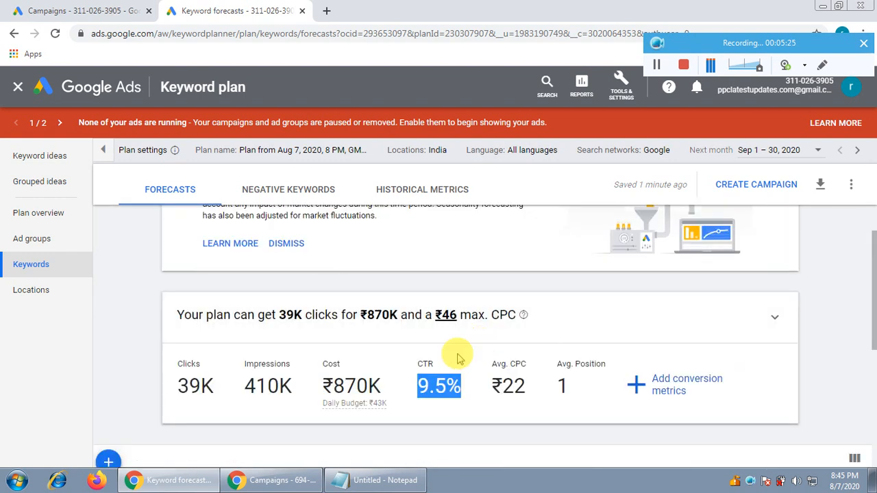
pyautogui.scroll(1, 118, 309)
pyautogui.scroll(-1, 118, 309)
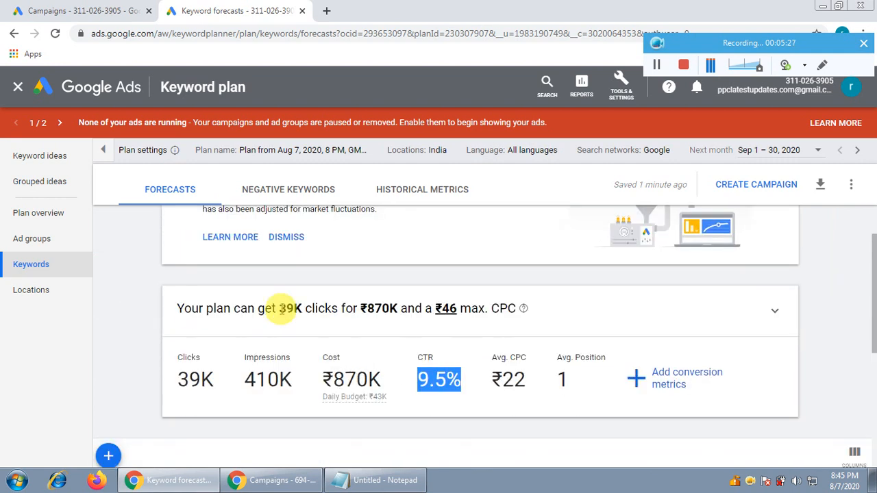
pyautogui.click(447, 310)
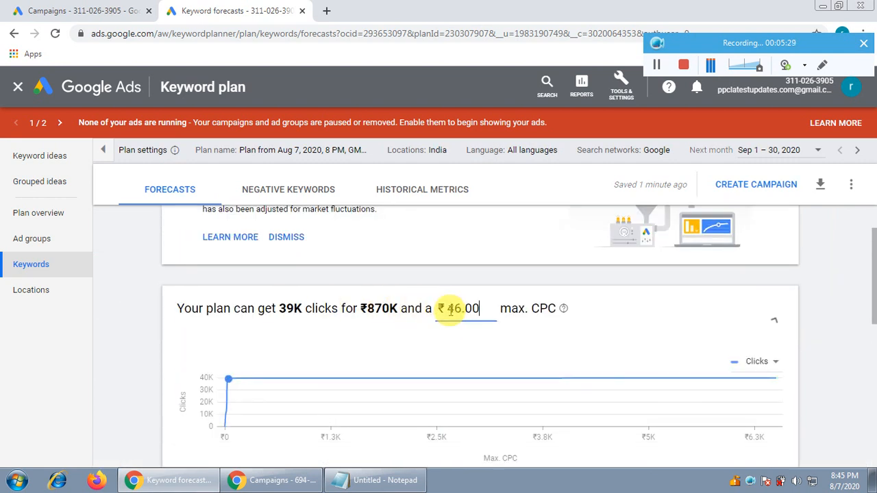
pyautogui.doubleClick(470, 311)
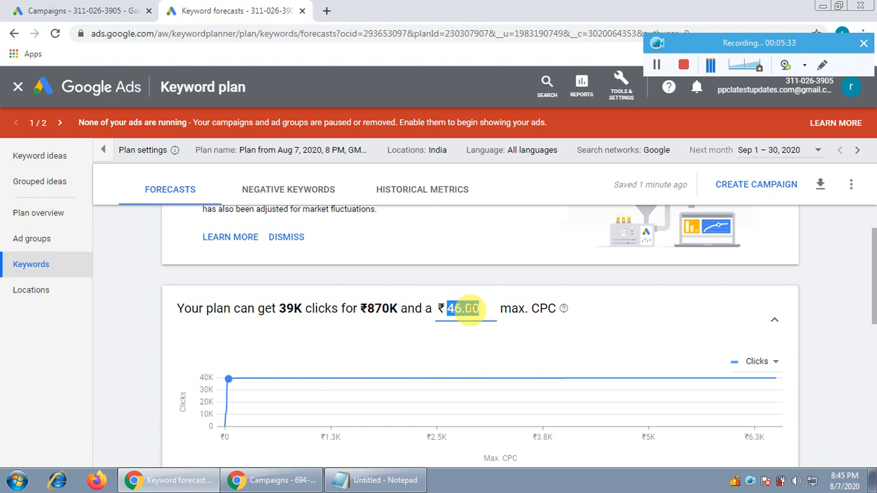
pyautogui.write('20.80')
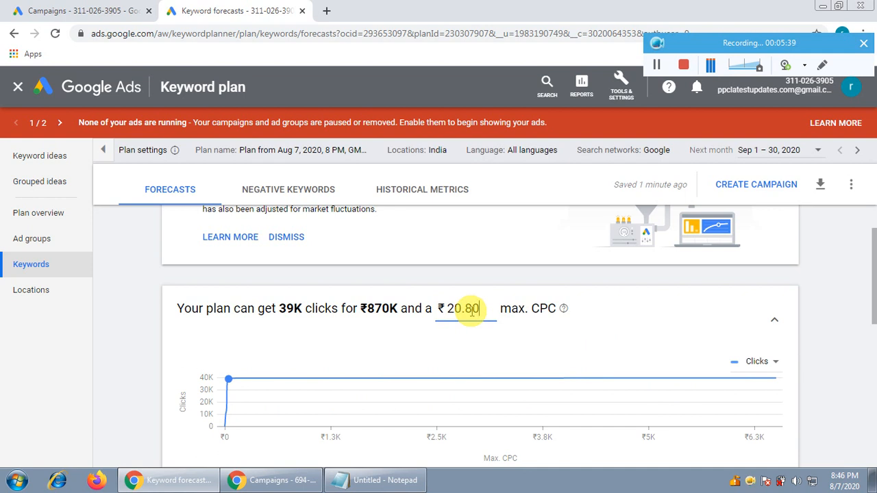
pyautogui.moveTo(511, 308); pyautogui.dragTo(547, 308)
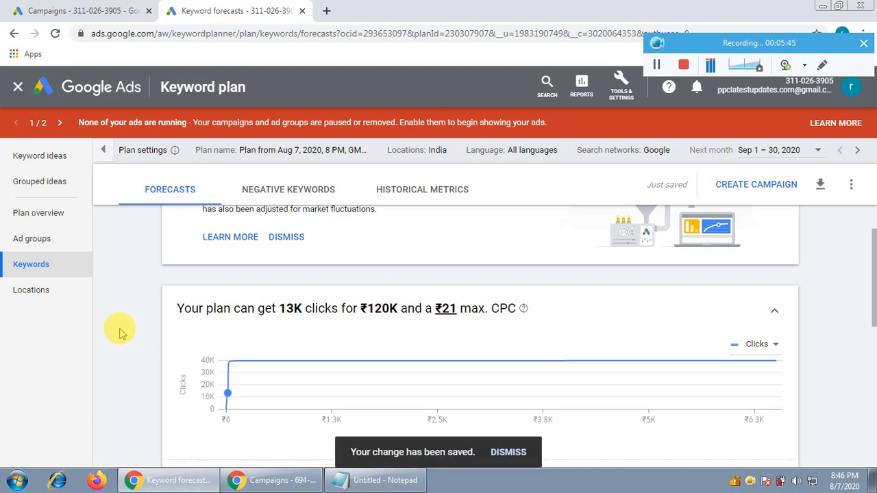
pyautogui.scroll(-2, 120, 328)
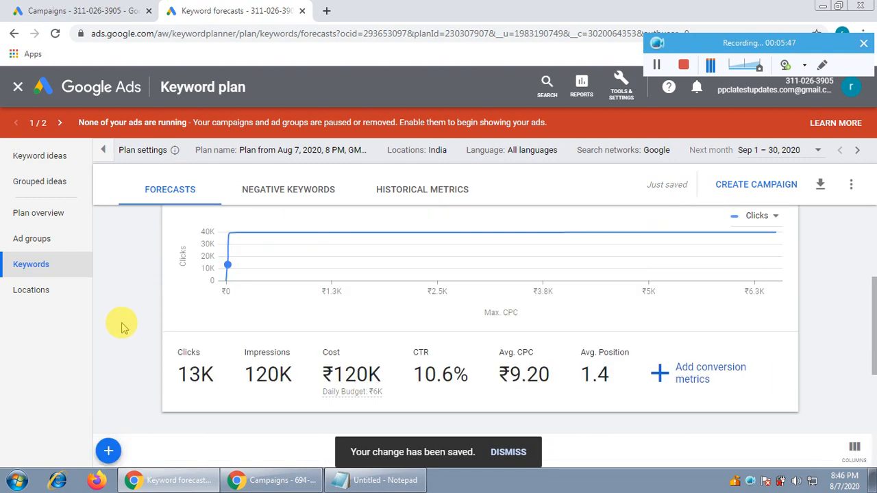
# Step: Compare the plan's overall forecast CTR and average CPC with the clicks, CTR and average CPC of each keyword
pyautogui.scroll(-1, 121, 328)
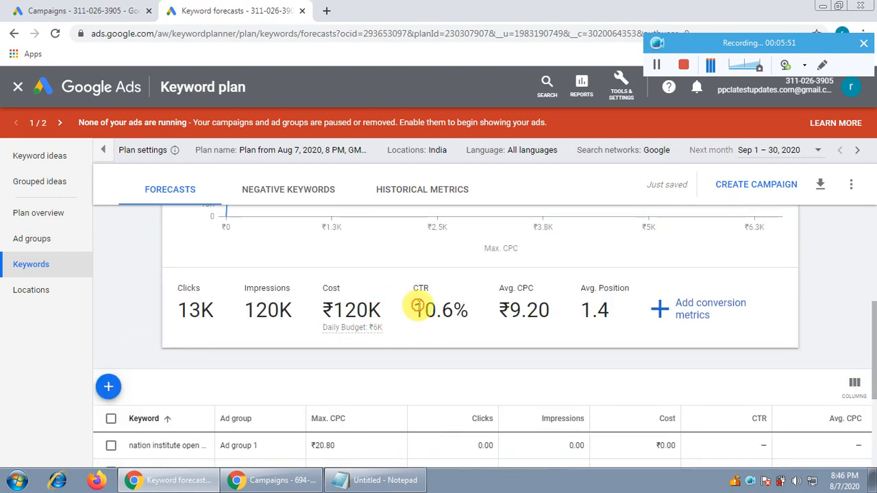
pyautogui.moveTo(410, 311); pyautogui.dragTo(552, 308)
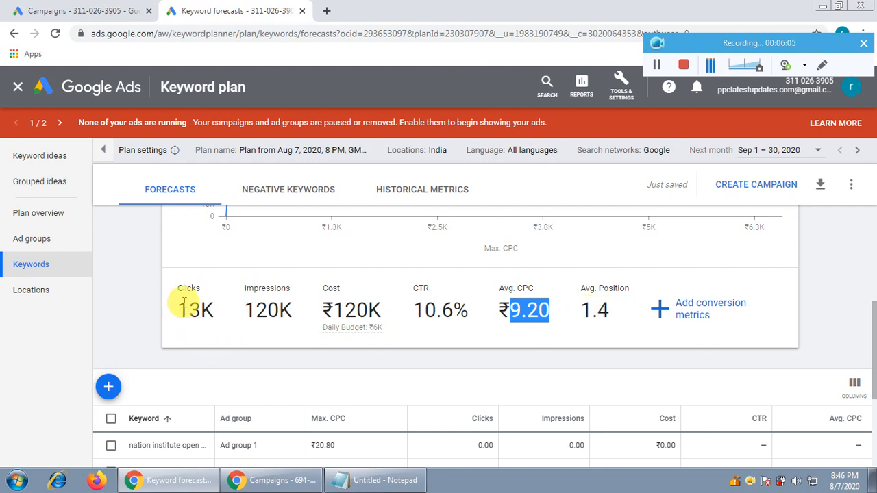
pyautogui.scroll(-2, 123, 306)
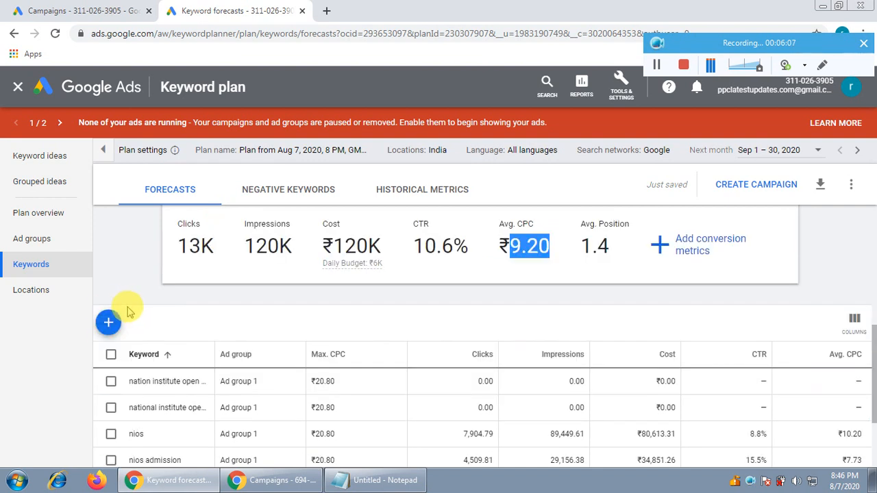
pyautogui.scroll(-1, 843, 368)
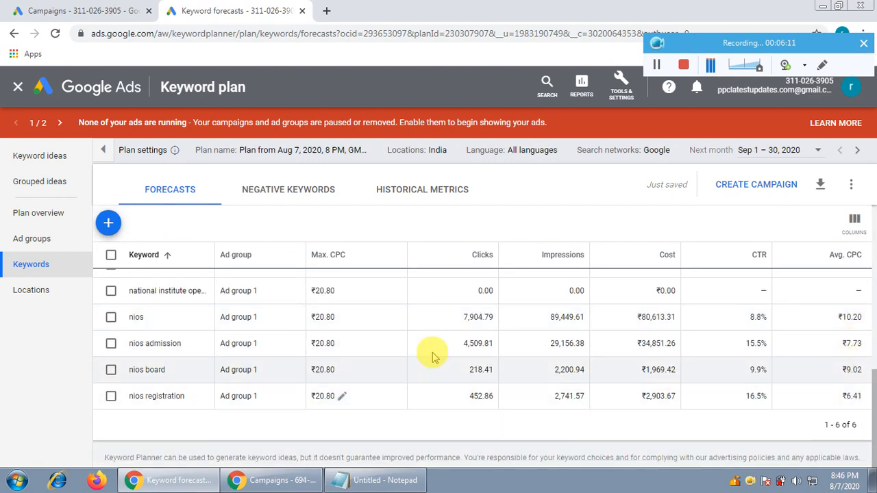
pyautogui.scroll(2, 270, 329)
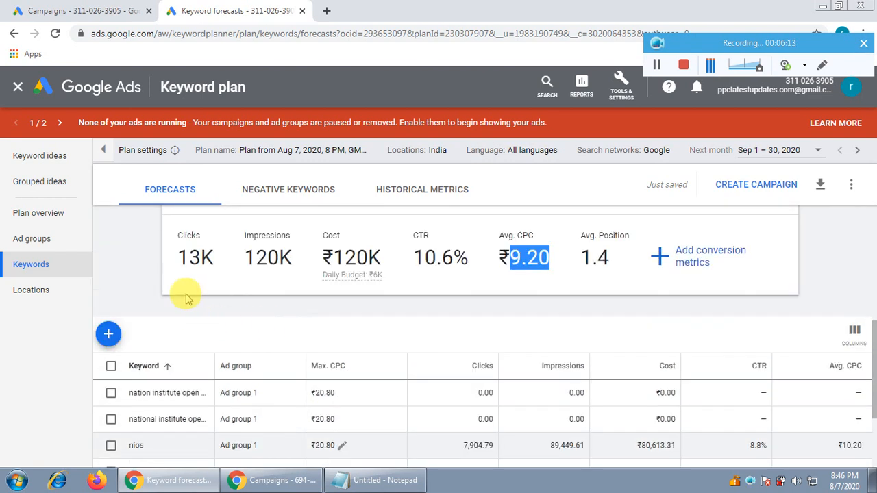
pyautogui.scroll(-1, 873, 370)
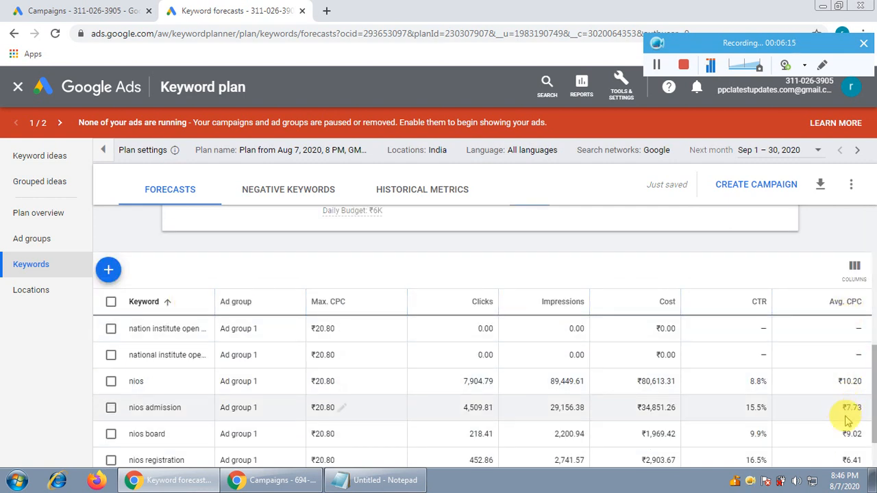
pyautogui.scroll(2, 457, 326)
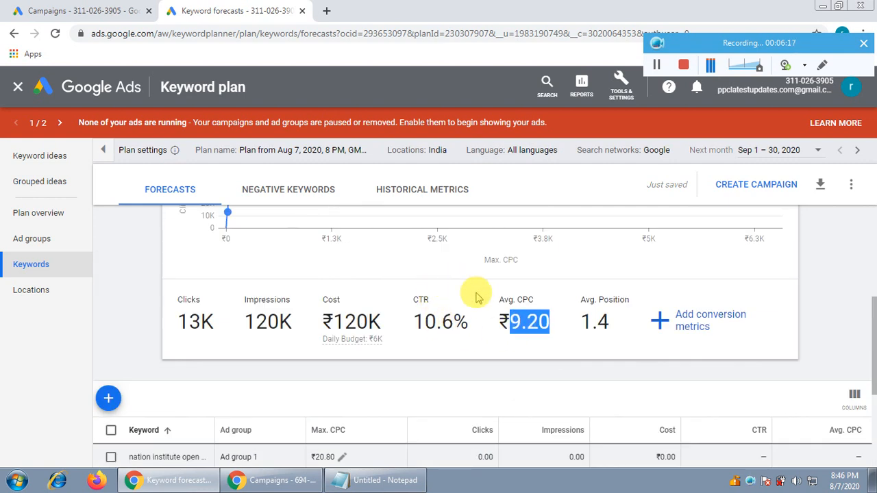
pyautogui.scroll(3, 472, 294)
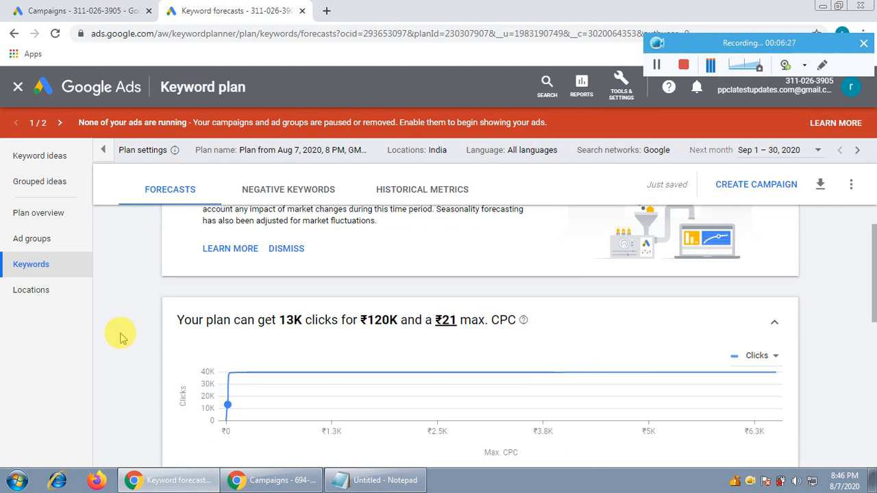
# Step: Add conversion metrics to the forecast with an expected conversion rate of 3%, and save them
pyautogui.scroll(-2, 120, 337)
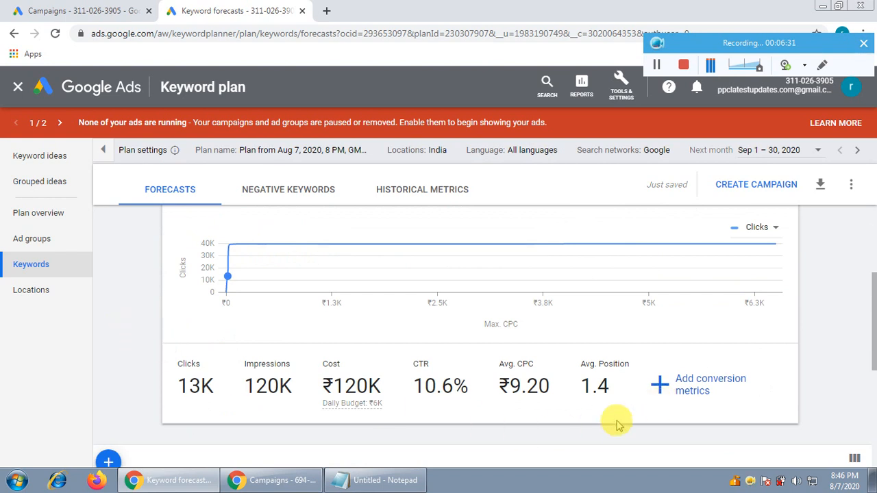
pyautogui.click(696, 387)
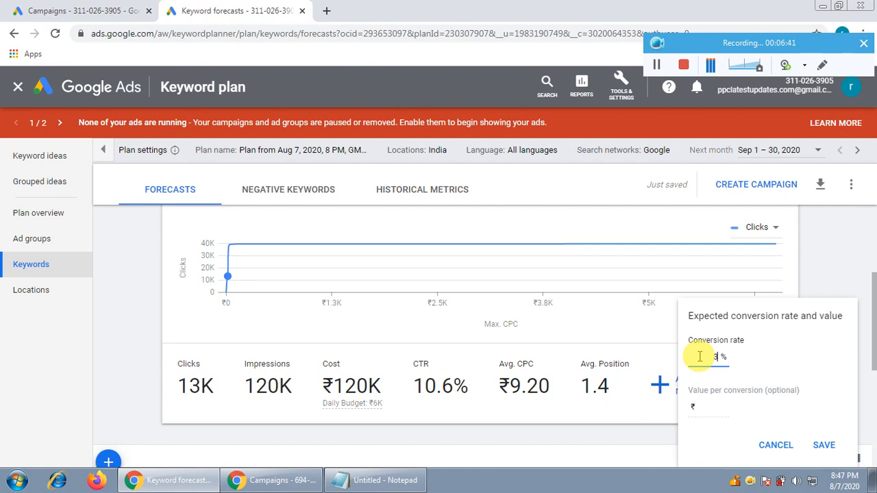
pyautogui.write('3')
pyautogui.click(823, 445)
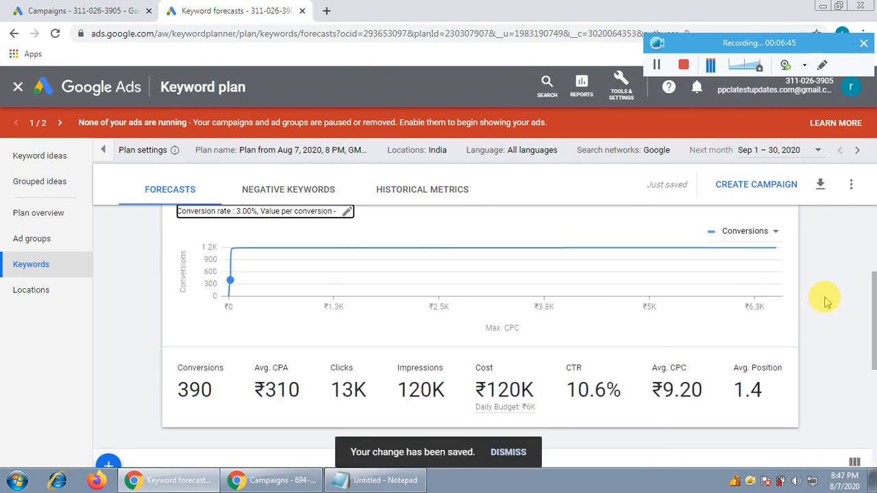
# Step: Examine the forecast's conversions, cost, average CPA, CTR and average CPC in the plan summary
pyautogui.scroll(-1, 110, 329)
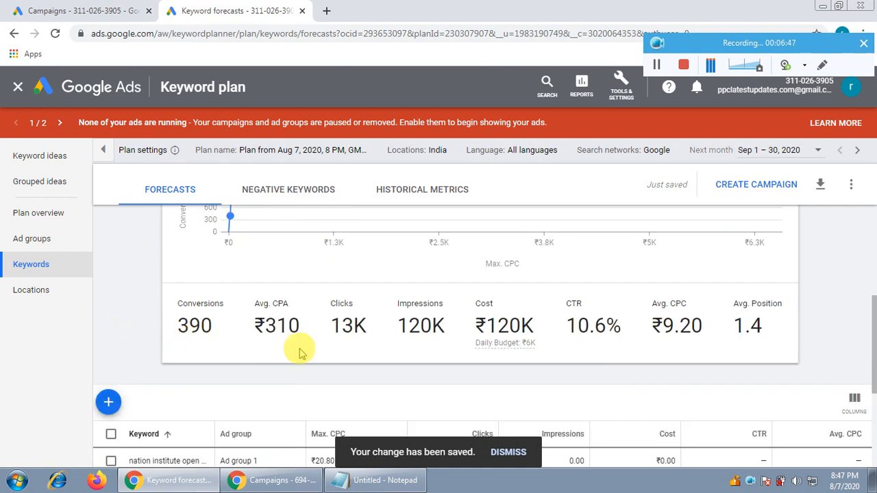
pyautogui.moveTo(514, 350)
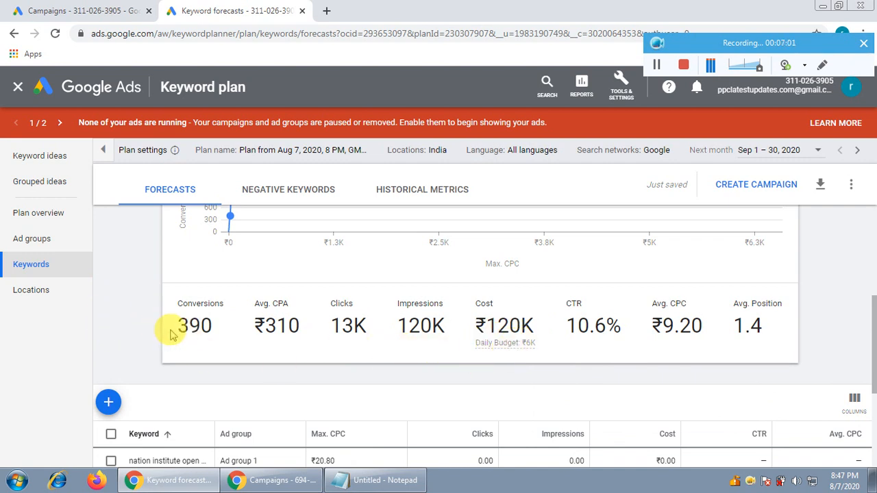
pyautogui.moveTo(176, 324); pyautogui.dragTo(209, 326)
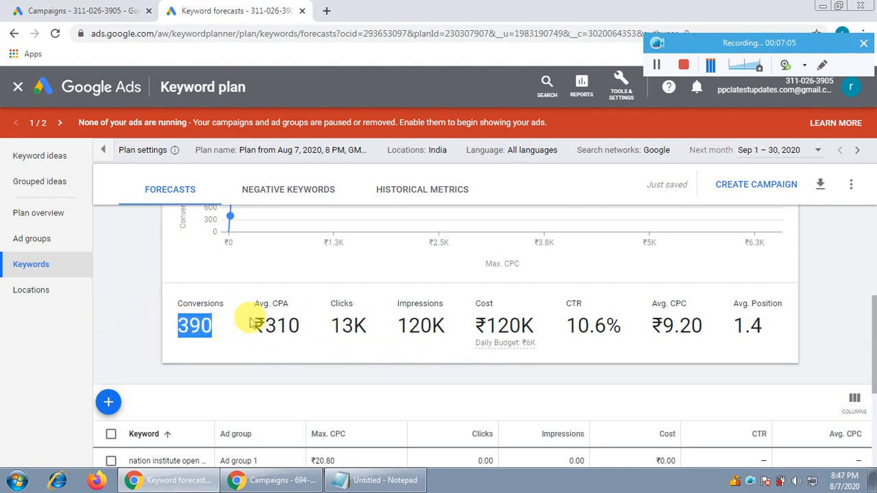
pyautogui.moveTo(485, 326); pyautogui.dragTo(533, 323)
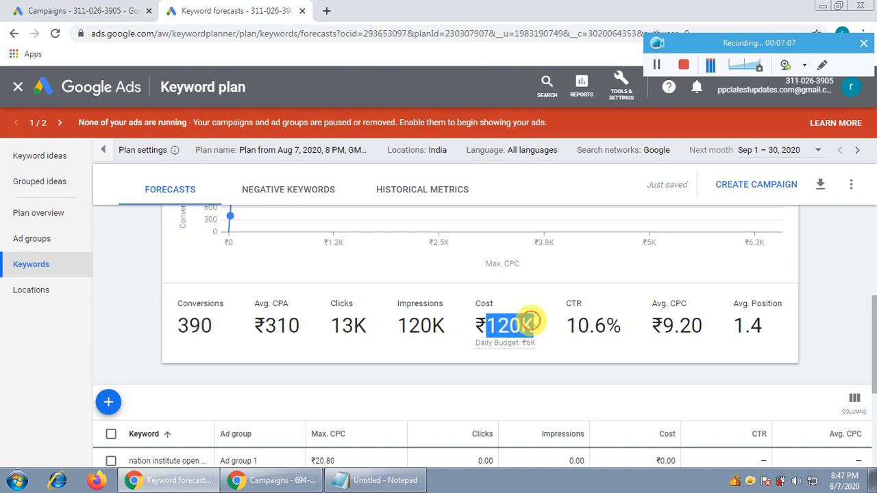
pyautogui.moveTo(264, 326); pyautogui.dragTo(307, 351)
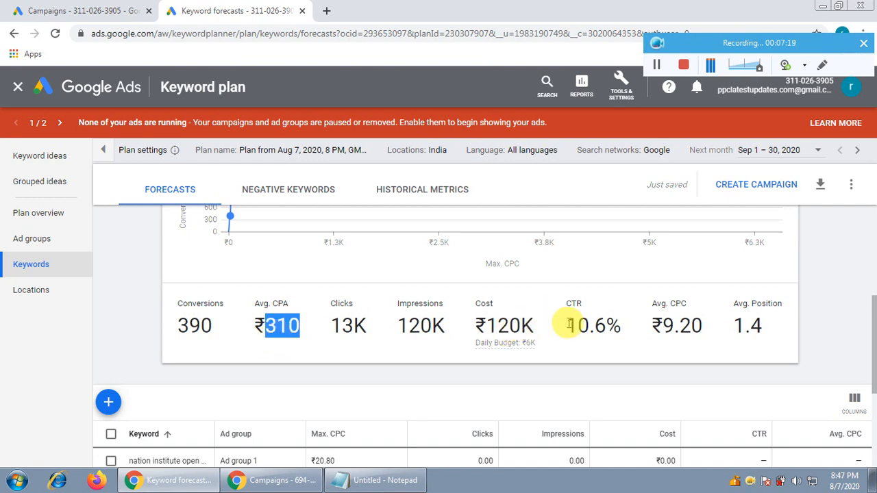
pyautogui.moveTo(568, 325); pyautogui.dragTo(612, 341)
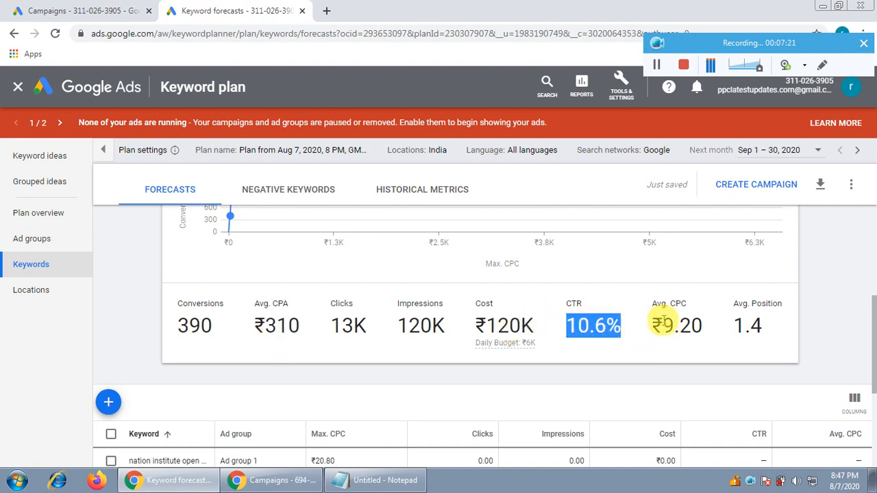
pyautogui.moveTo(662, 326); pyautogui.dragTo(700, 326)
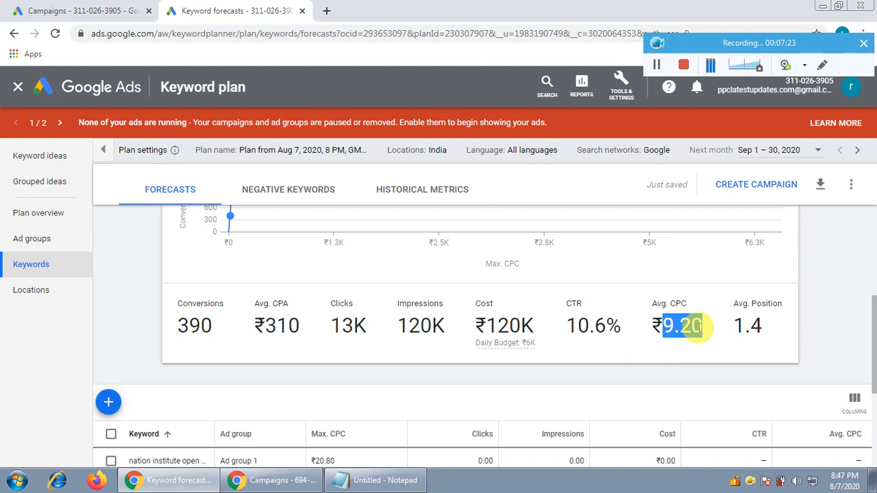
pyautogui.moveTo(264, 326); pyautogui.dragTo(302, 326)
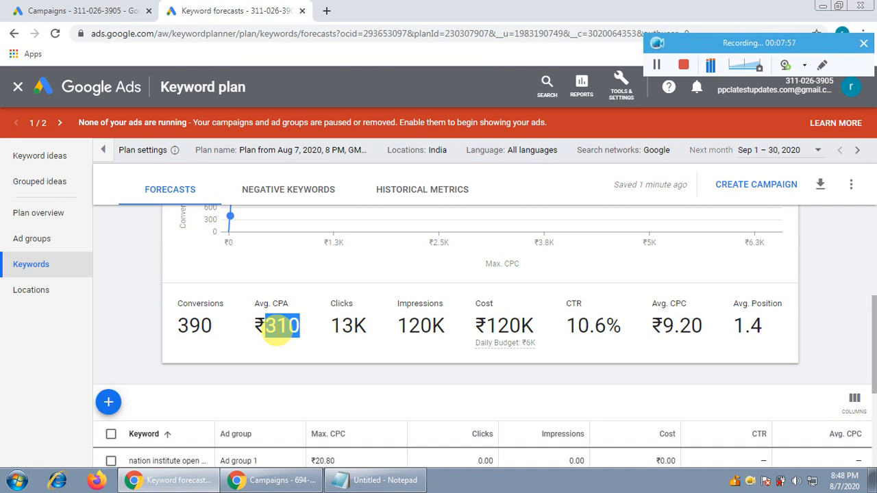
# Step: Recheck the forecast CTR and average CPC above the keyword table for comparison with the live account
pyautogui.click(122, 317)
pyautogui.scroll(-1, 124, 320)
pyautogui.moveTo(568, 261); pyautogui.dragTo(702, 261)
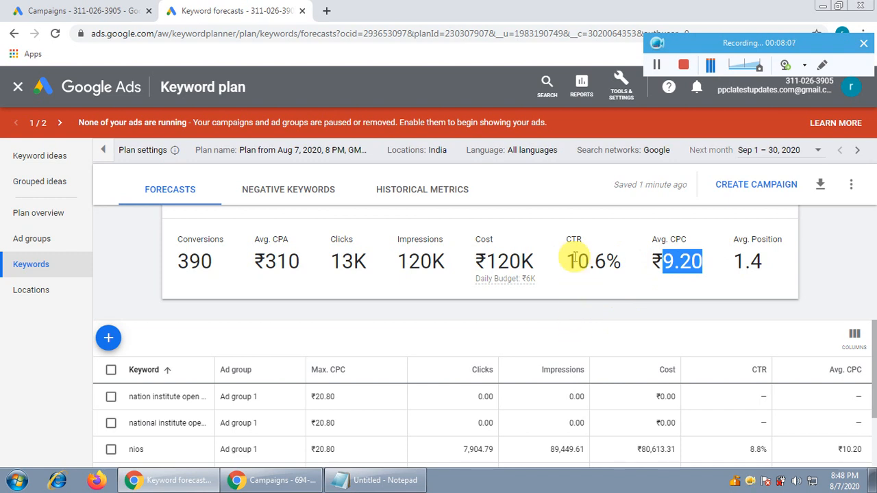
pyautogui.moveTo(568, 260); pyautogui.dragTo(594, 260)
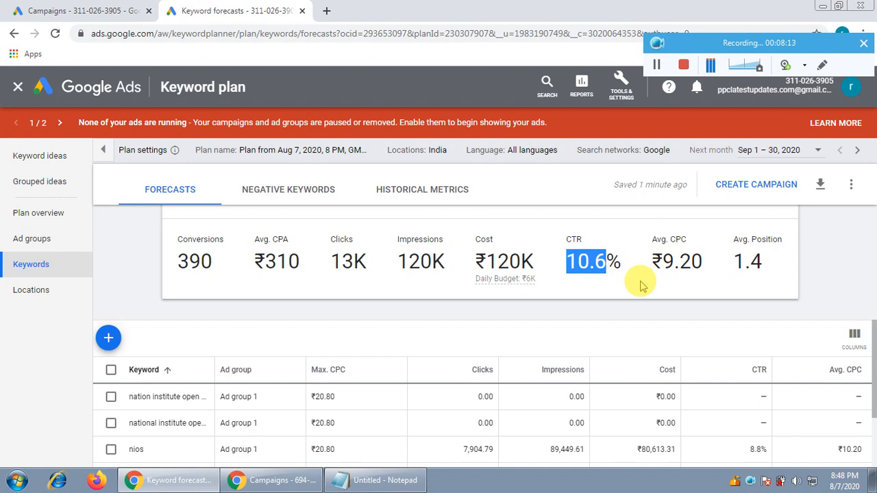
pyautogui.moveTo(659, 261); pyautogui.dragTo(703, 261)
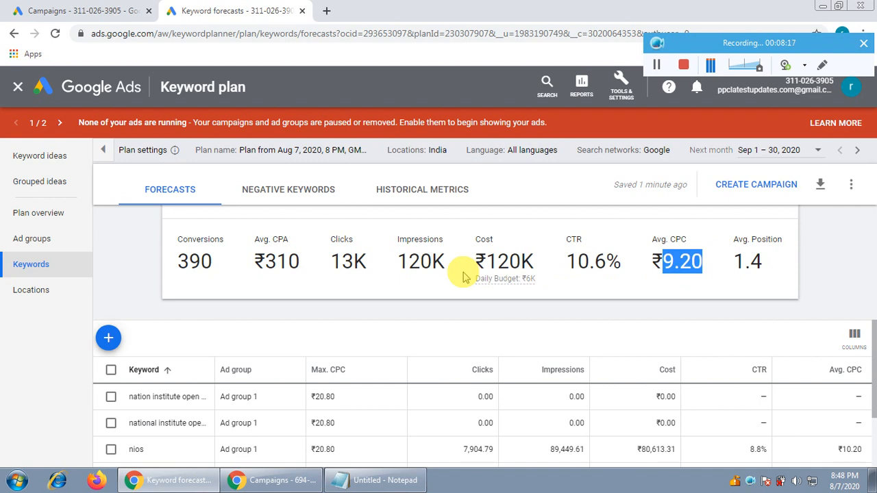
# Step: Switch to the live Google Ads account and review the search keywords of the Nios_Board ad group
pyautogui.click(274, 480)
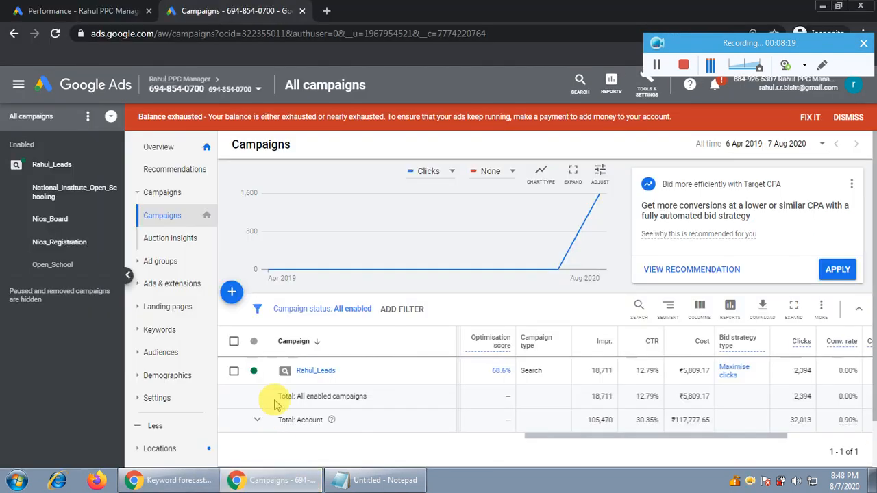
pyautogui.click(47, 224)
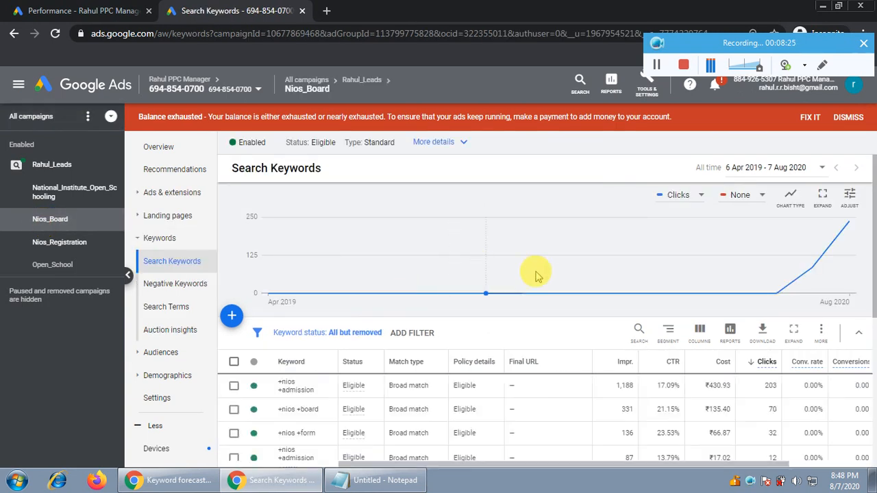
pyautogui.scroll(-2, 539, 277)
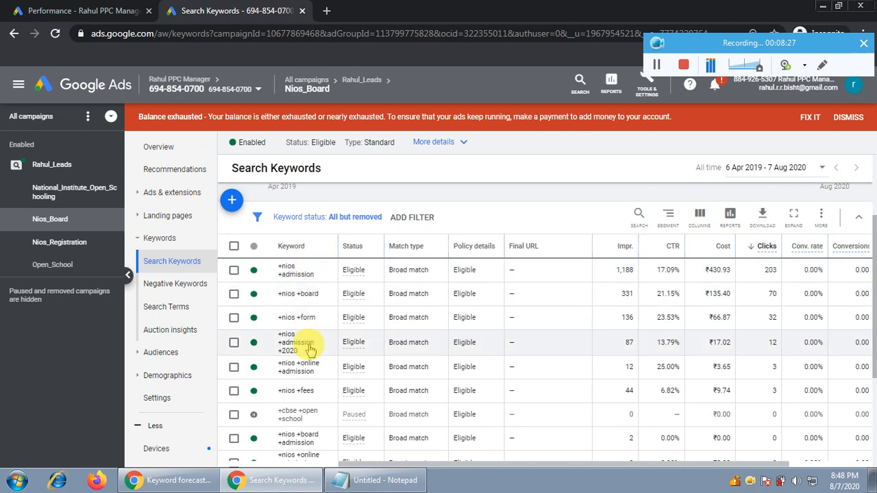
pyautogui.scroll(1, 414, 343)
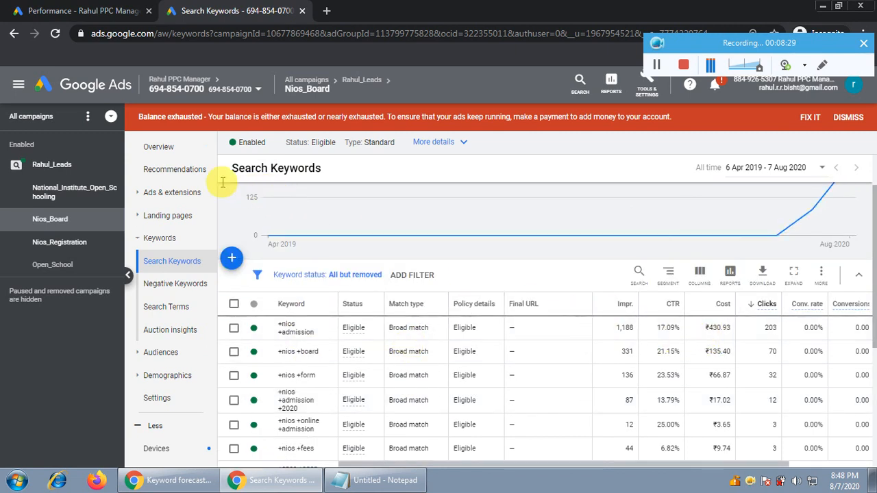
# Step: Return to the live account's list of all campaigns and check the CTR of the enabled search campaign
pyautogui.click(159, 147)
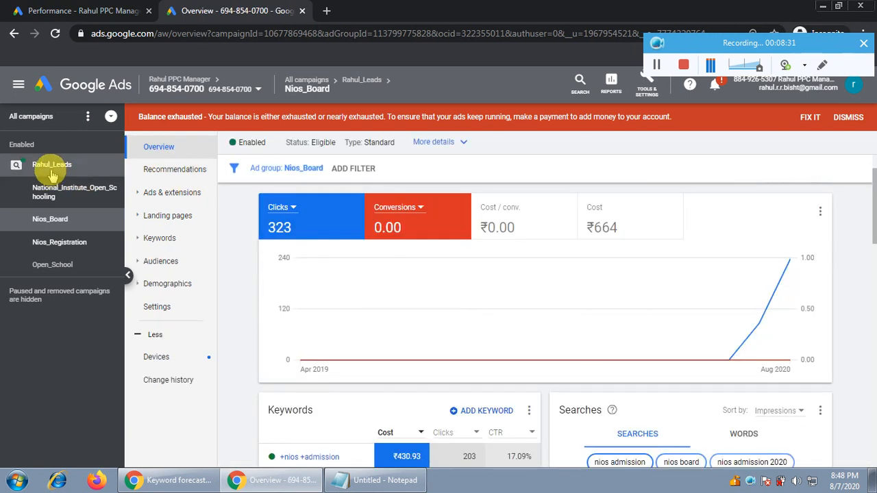
pyautogui.click(77, 173)
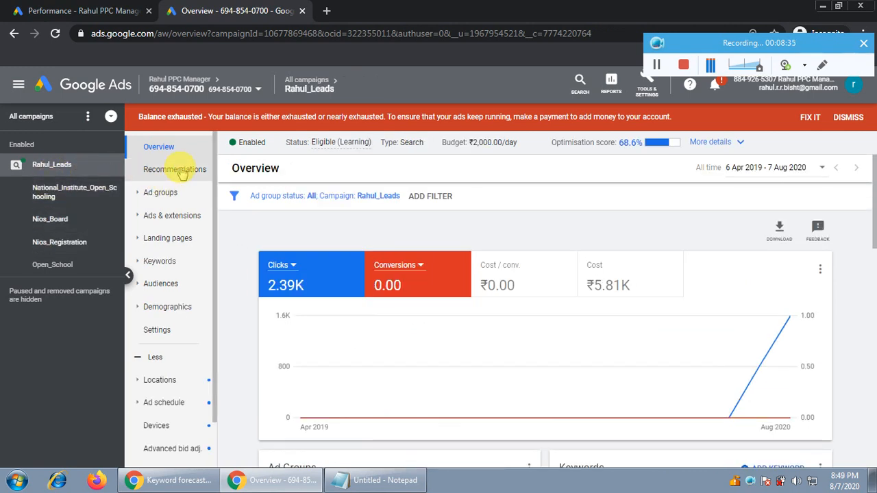
pyautogui.click(29, 122)
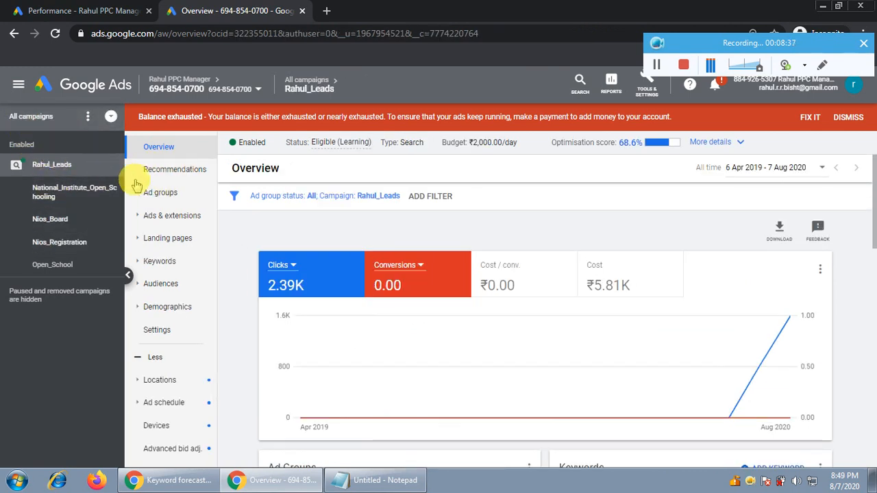
pyautogui.click(154, 195)
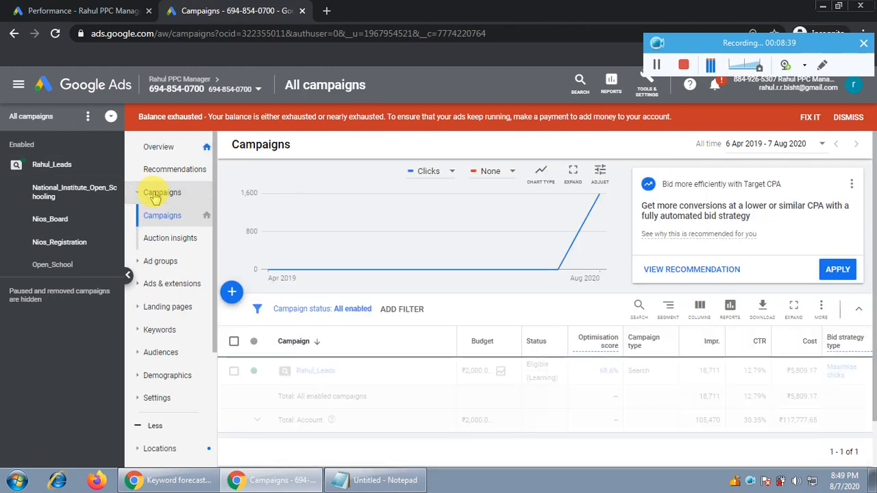
pyautogui.moveTo(578, 438); pyautogui.dragTo(656, 409)
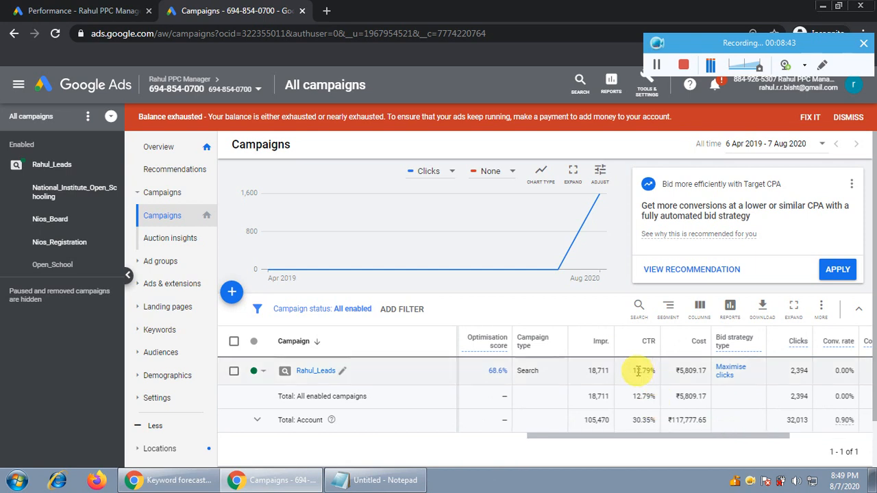
pyautogui.moveTo(635, 371); pyautogui.dragTo(655, 369)
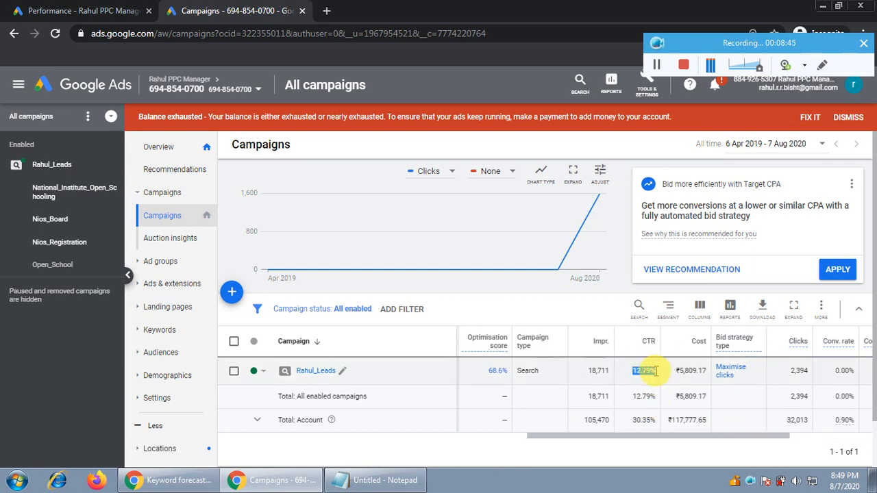
# Step: Switch back to the Keyword Planner forecast and check its CTR and the plan's maximum CPC
pyautogui.click(185, 479)
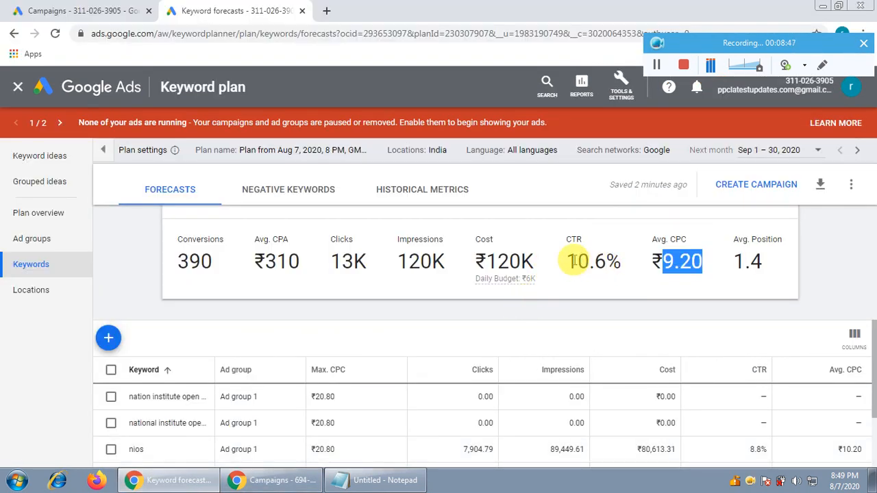
pyautogui.moveTo(568, 261); pyautogui.dragTo(613, 261)
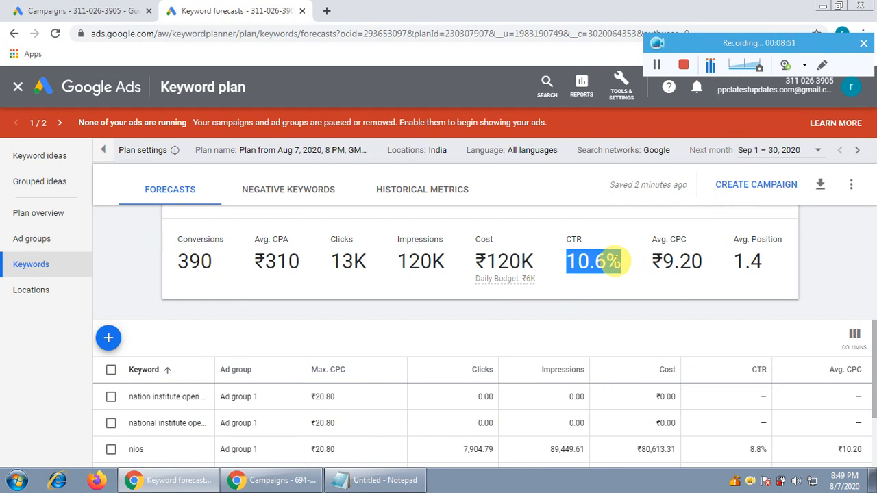
pyautogui.scroll(2, 201, 354)
pyautogui.scroll(2, 459, 321)
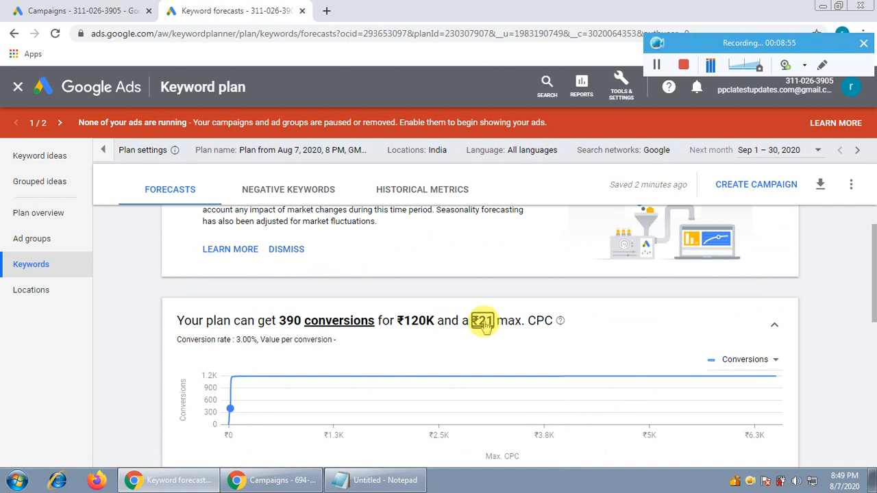
# Step: Set the keyword plan's maximum CPC to ₹18 in the forecast headline
pyautogui.click(483, 326)
pyautogui.doubleClick(501, 321)
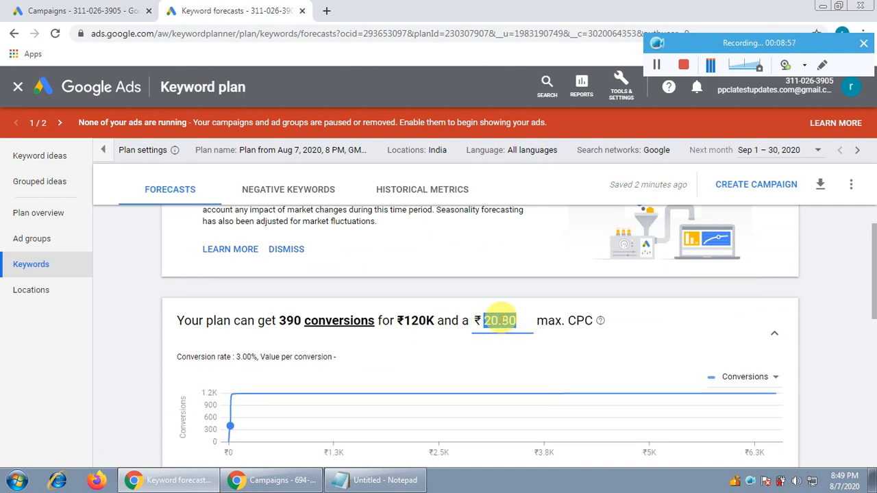
pyautogui.write('18')
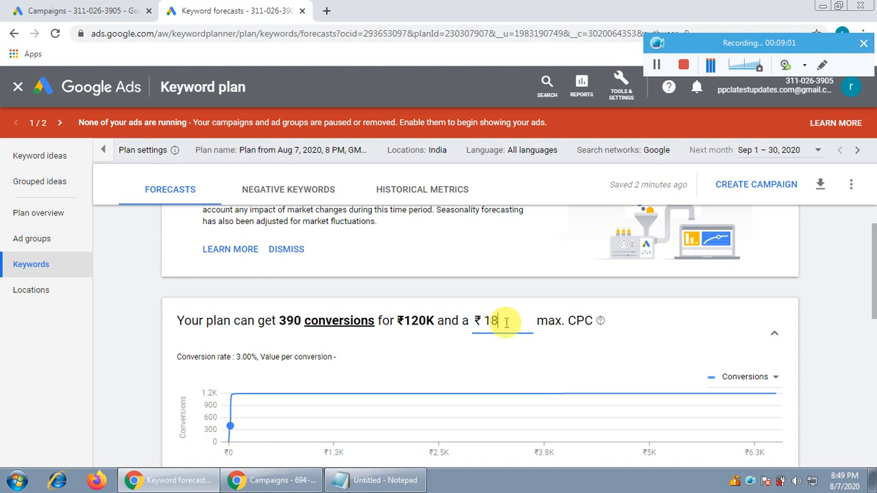
pyautogui.click(140, 322)
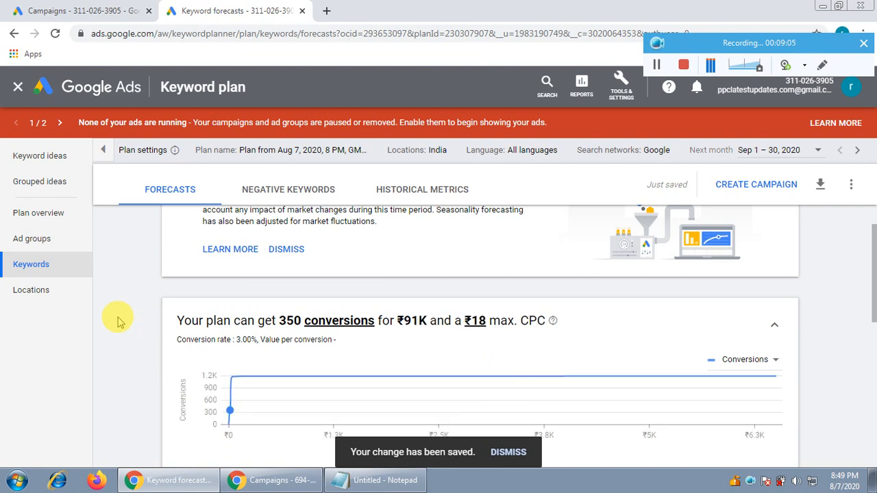
# Step: Check the updated forecast's average CPC, average CPA and CTR below the conversions chart
pyautogui.scroll(-2, 117, 322)
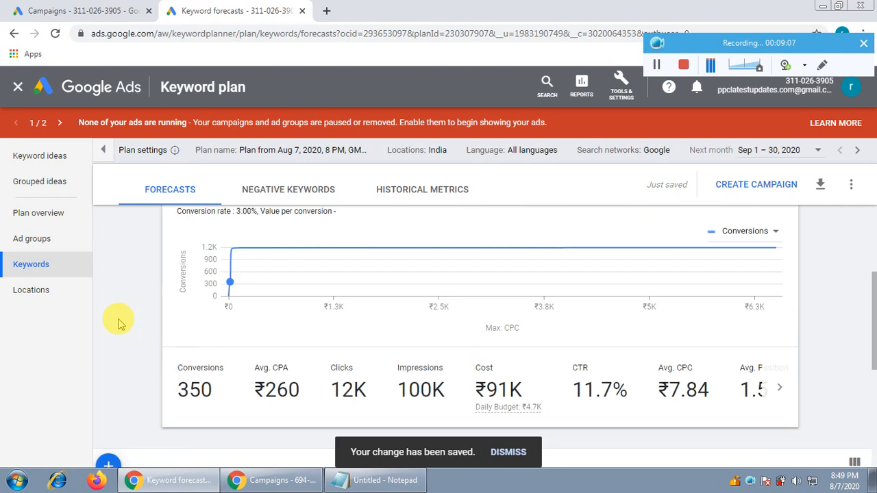
pyautogui.moveTo(574, 389); pyautogui.dragTo(706, 390)
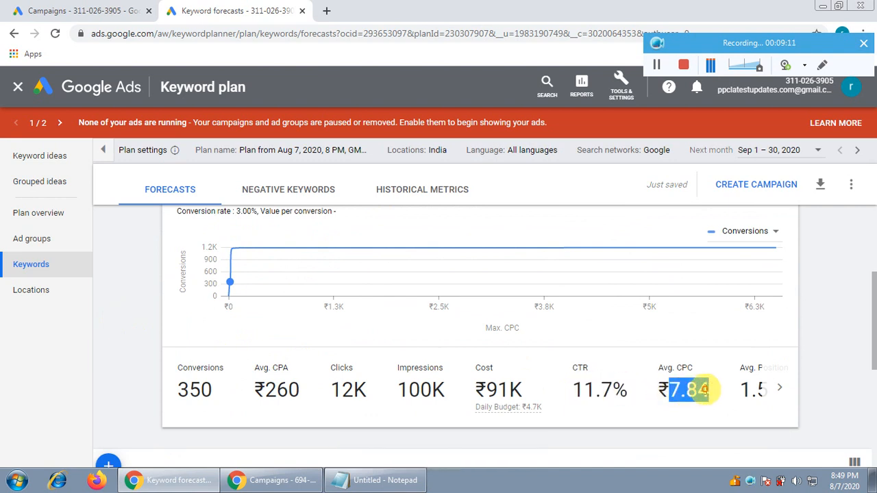
pyautogui.moveTo(264, 389); pyautogui.dragTo(309, 391)
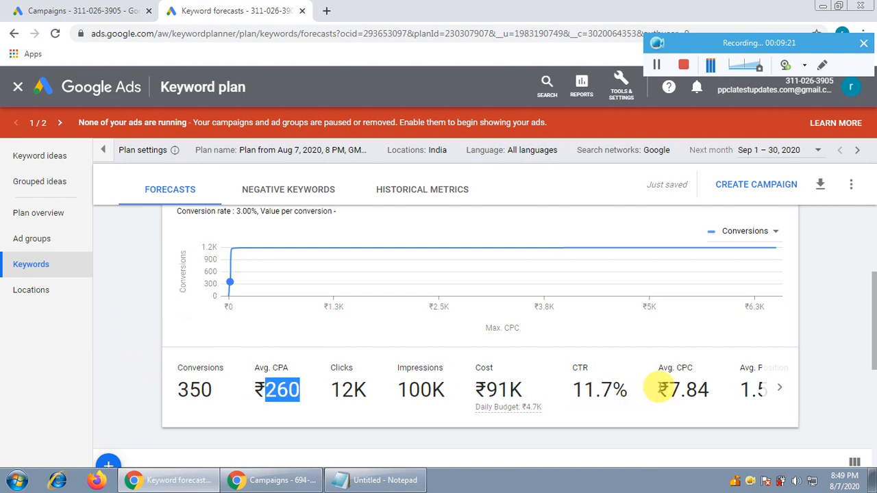
pyautogui.moveTo(669, 389); pyautogui.dragTo(702, 389)
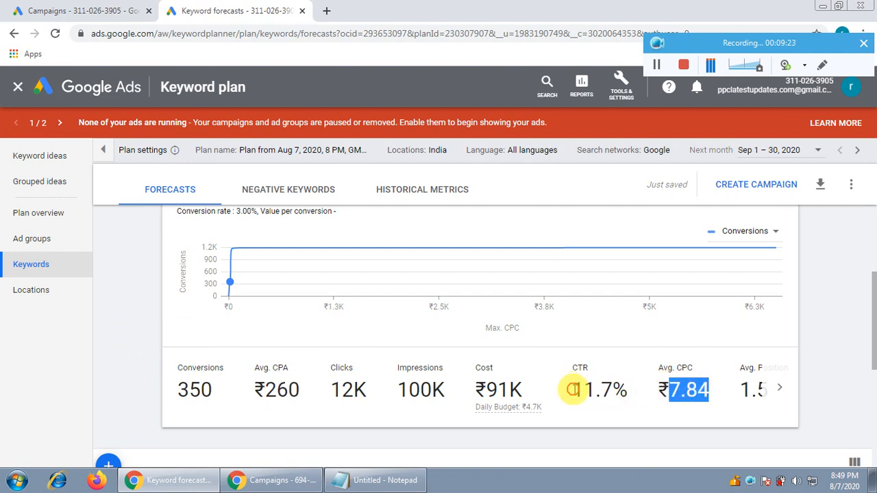
pyautogui.moveTo(571, 389); pyautogui.dragTo(627, 390)
# Step: Review the plan's conversion headline and the forecast average CPC of each keyword in the keyword table
pyautogui.scroll(2, 391, 333)
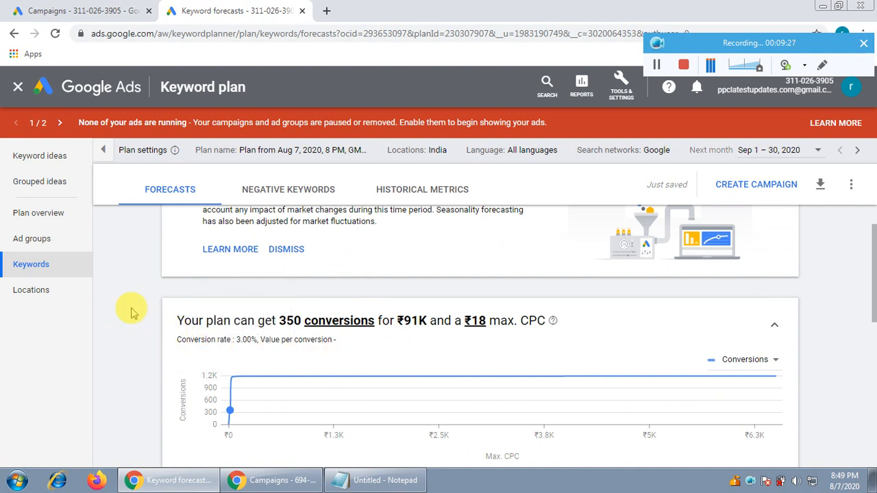
pyautogui.scroll(-2, 132, 312)
pyautogui.scroll(1, 132, 312)
pyautogui.scroll(-4, 564, 336)
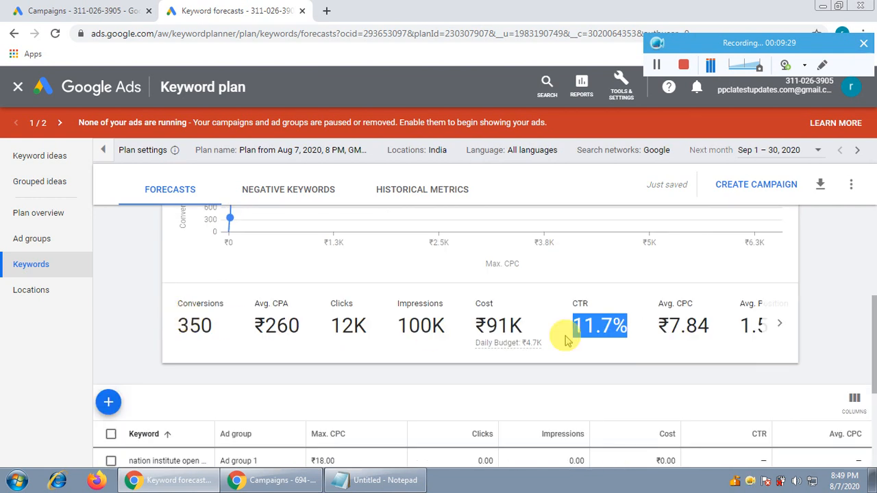
pyautogui.scroll(-1, 792, 386)
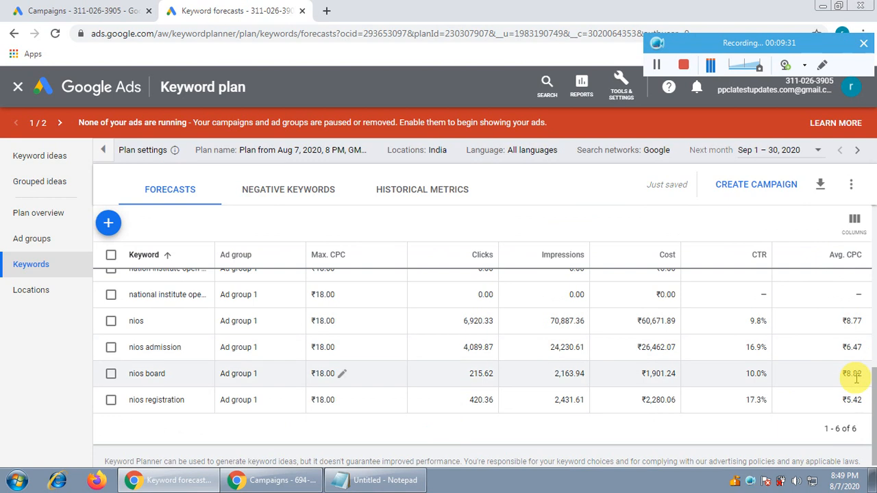
pyautogui.scroll(5, 513, 376)
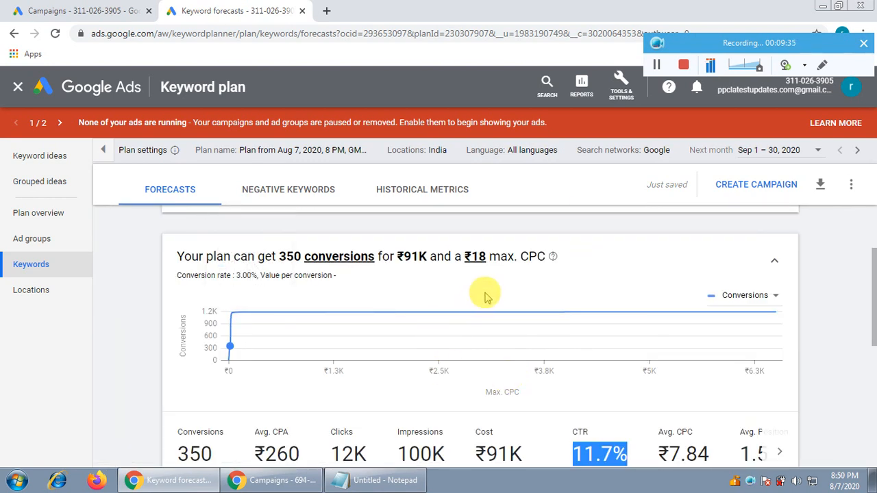
pyautogui.scroll(-2, 484, 296)
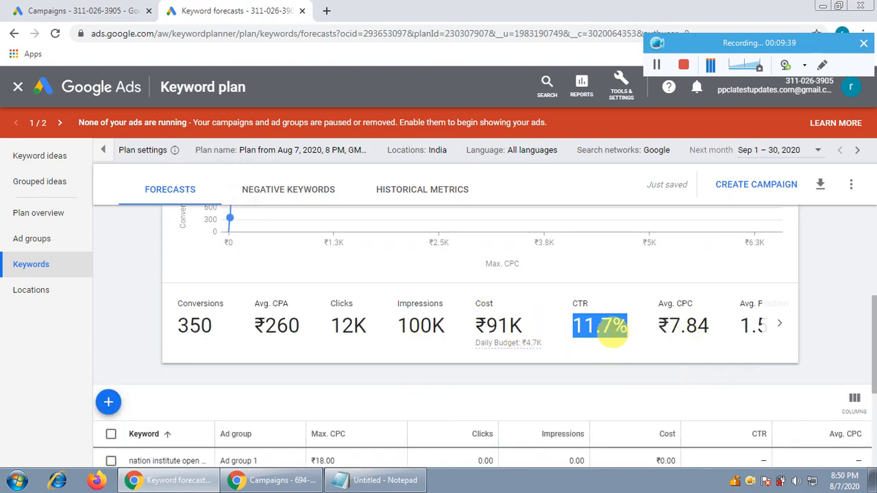
# Step: Switch to the live Google Ads account and check the enabled search campaign's average CPC, clicks, CTR and conversions
pyautogui.click(273, 480)
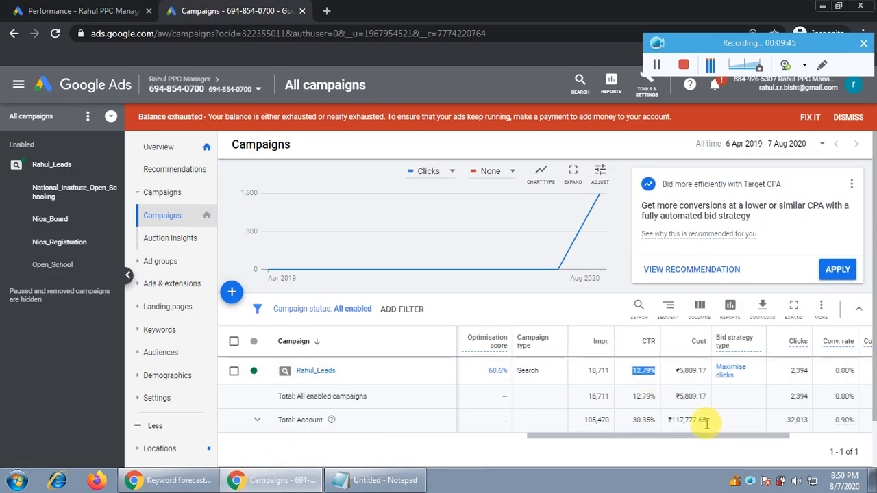
pyautogui.moveTo(693, 439); pyautogui.dragTo(777, 439)
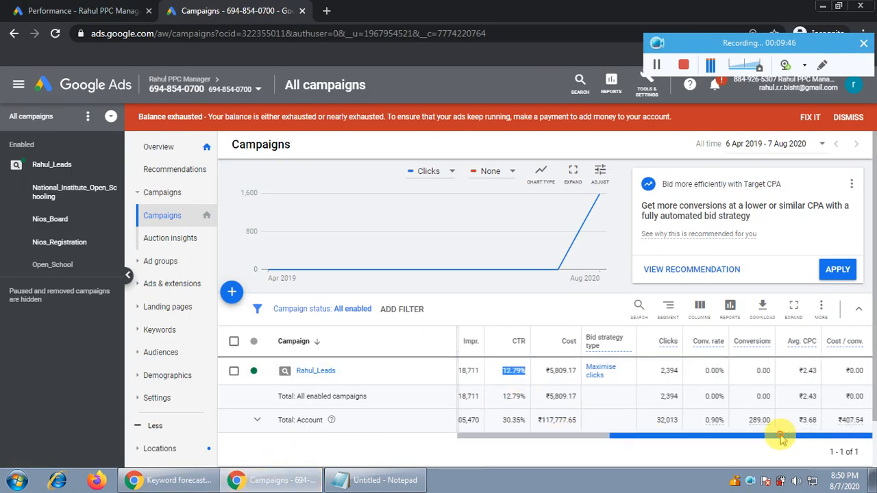
pyautogui.doubleClick(810, 370)
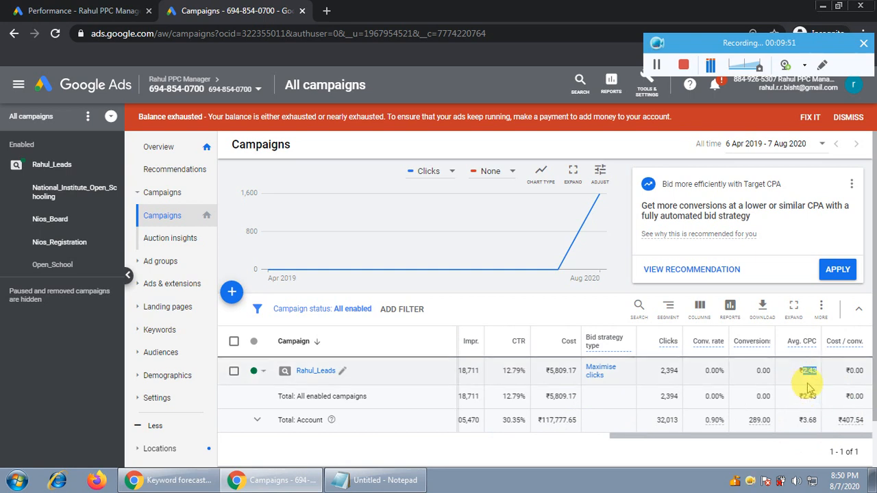
pyautogui.doubleClick(667, 370)
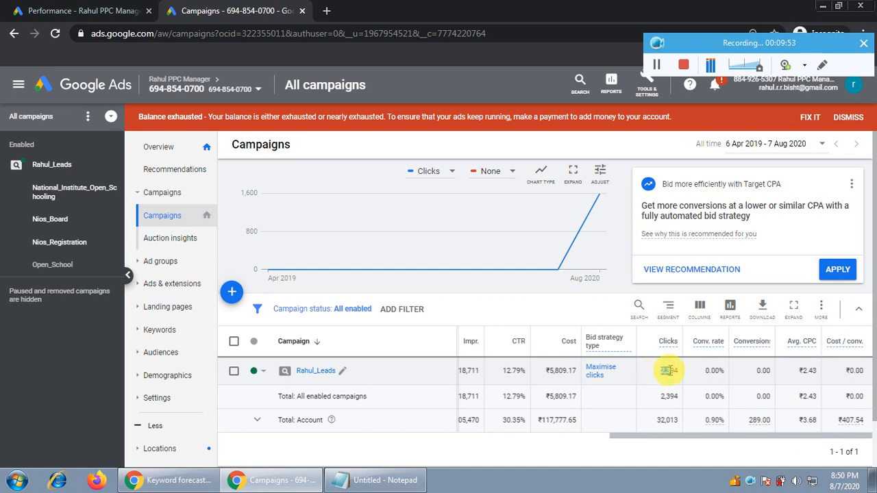
pyautogui.doubleClick(515, 370)
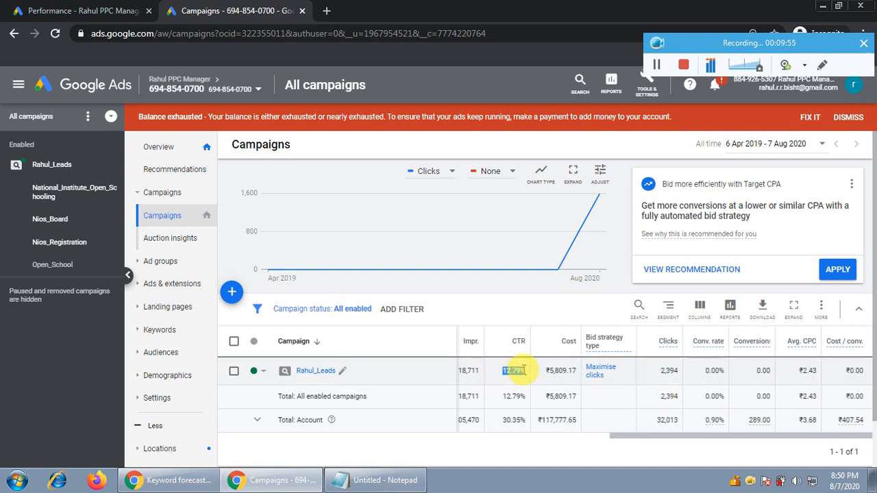
pyautogui.doubleClick(807, 370)
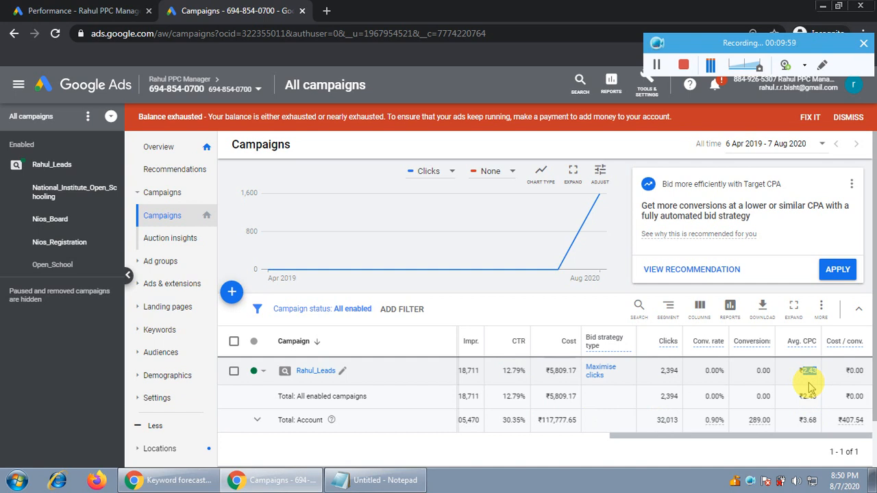
pyautogui.doubleClick(763, 370)
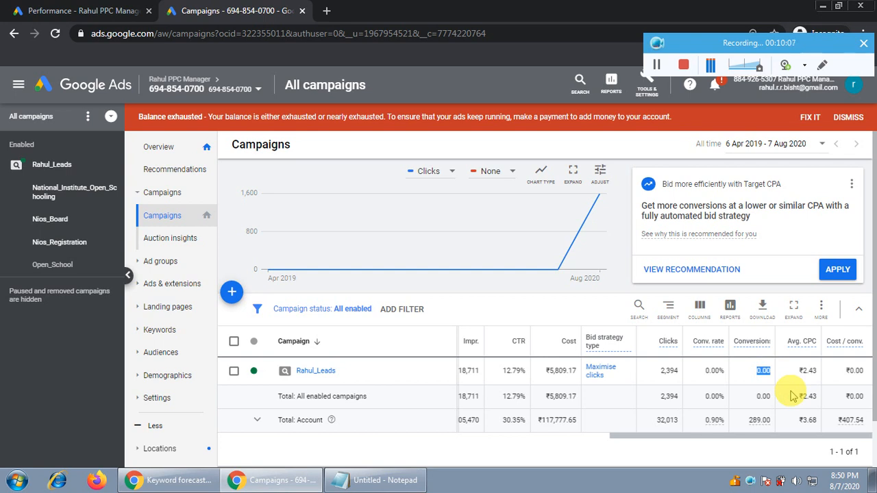
pyautogui.doubleClick(808, 371)
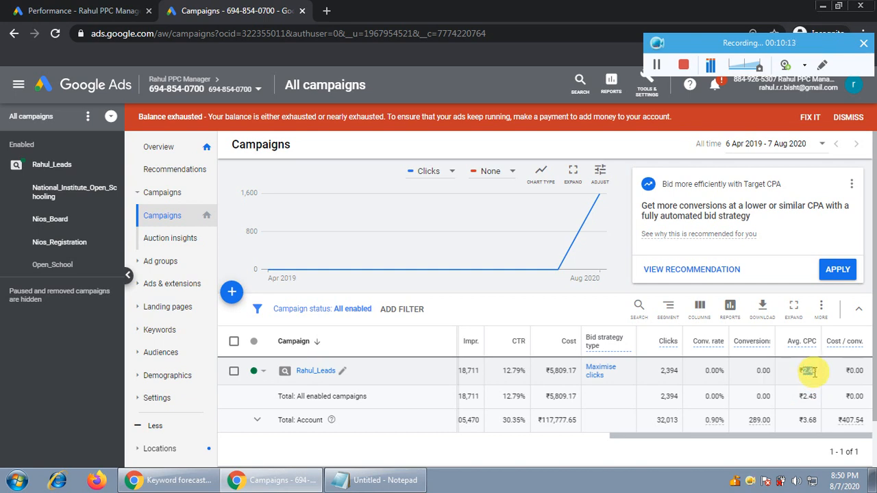
# Step: Switch back to the Keyword Planner forecast and compare its average CPC and average CPA with the live campaign
pyautogui.click(179, 481)
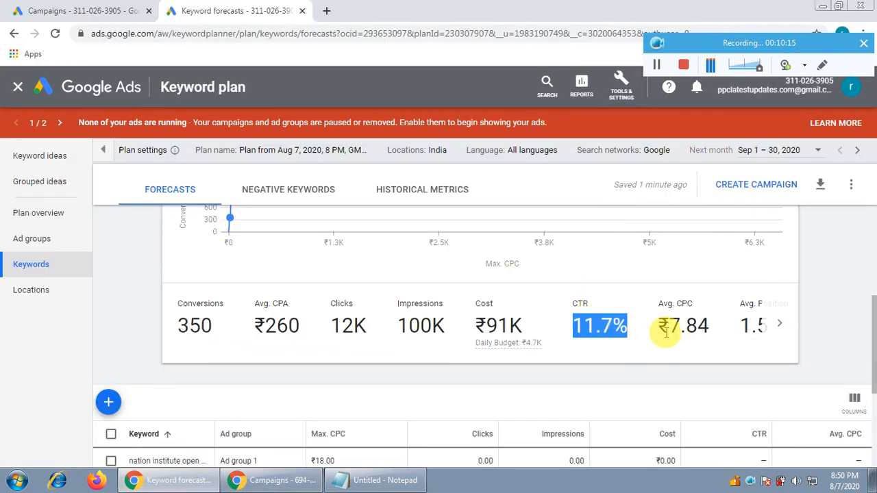
pyautogui.moveTo(669, 326); pyautogui.dragTo(716, 328)
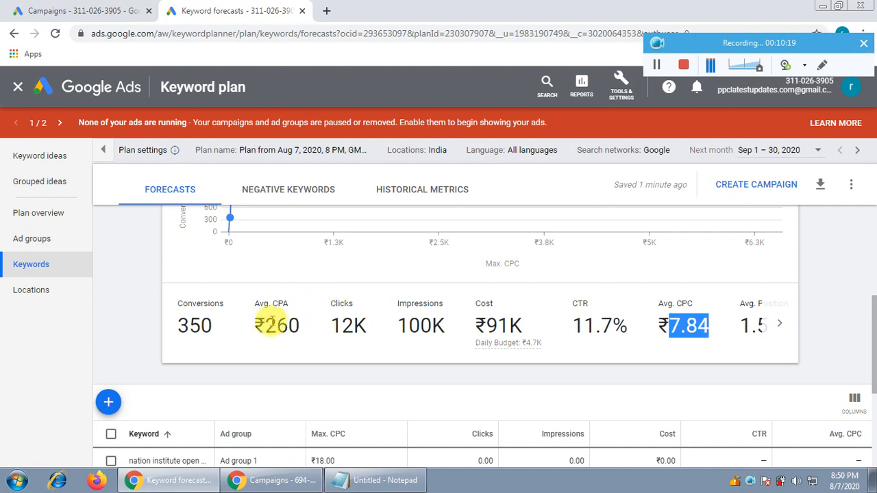
pyautogui.moveTo(266, 327); pyautogui.dragTo(311, 342)
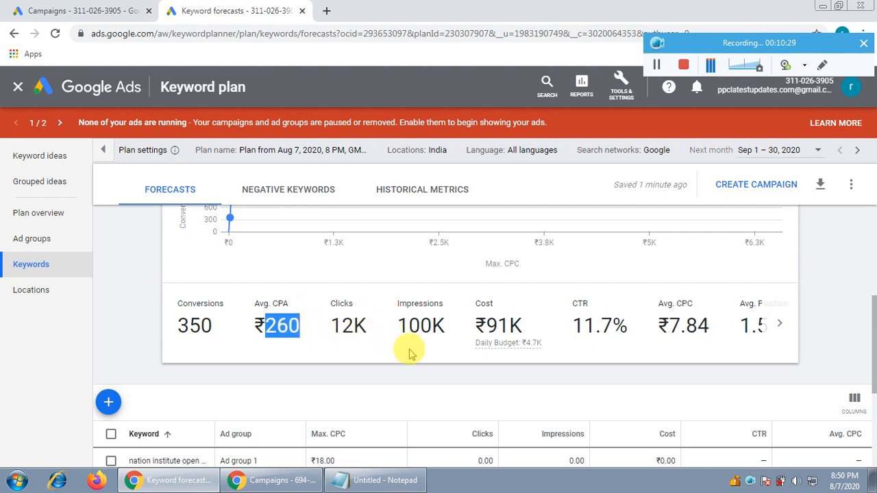
# Step: Examine the plan's maximum CPC headline, forecast summary metrics and per-keyword CTR and average CPC once more
pyautogui.scroll(2, 409, 353)
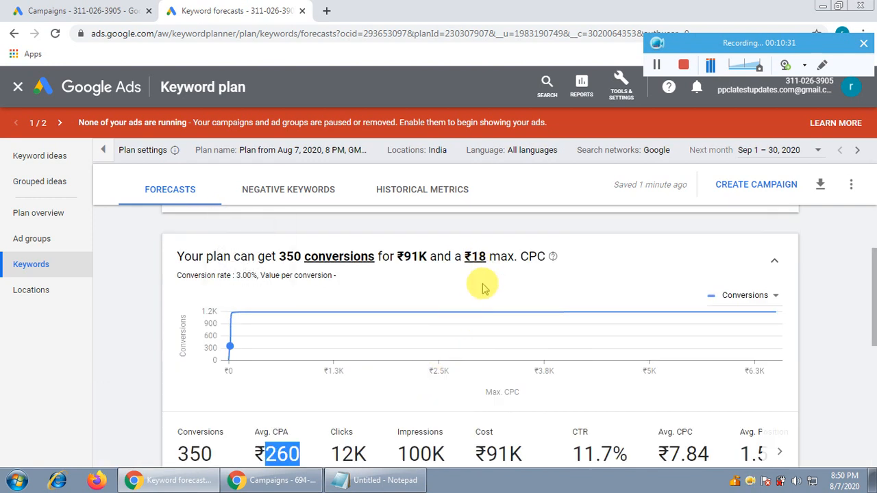
pyautogui.scroll(-2, 144, 315)
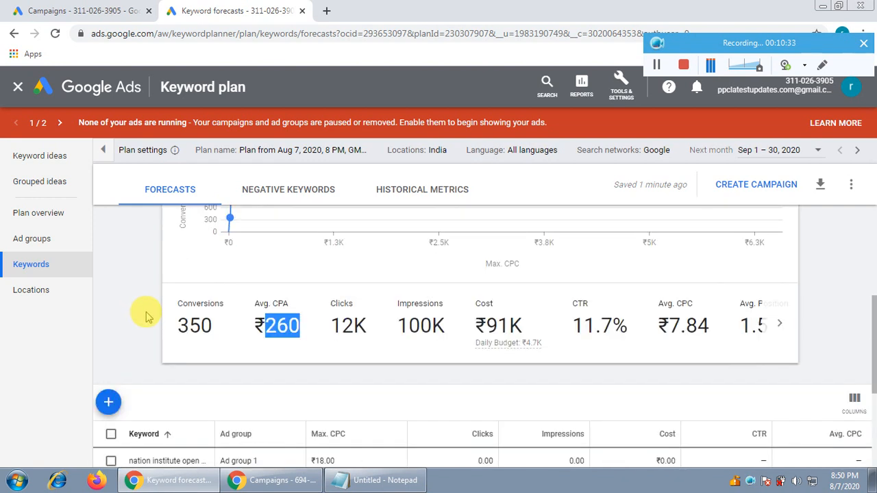
pyautogui.scroll(-1, 146, 316)
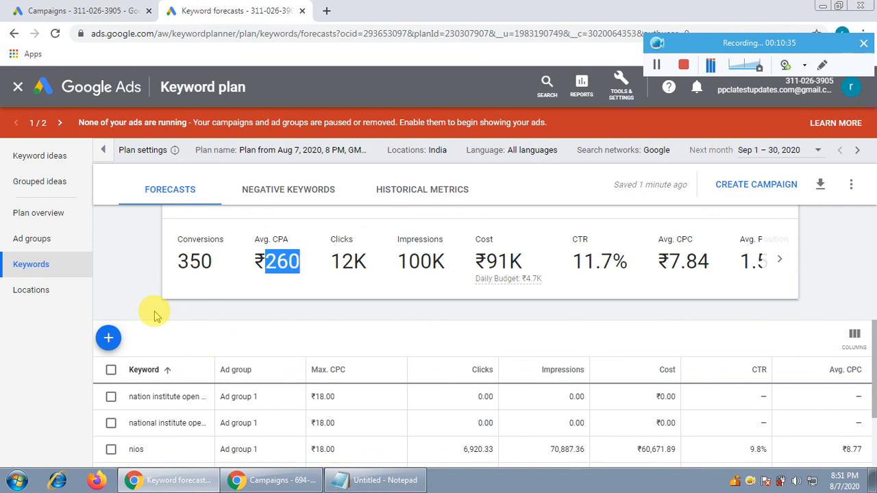
pyautogui.scroll(3, 154, 316)
pyautogui.scroll(-2, 155, 318)
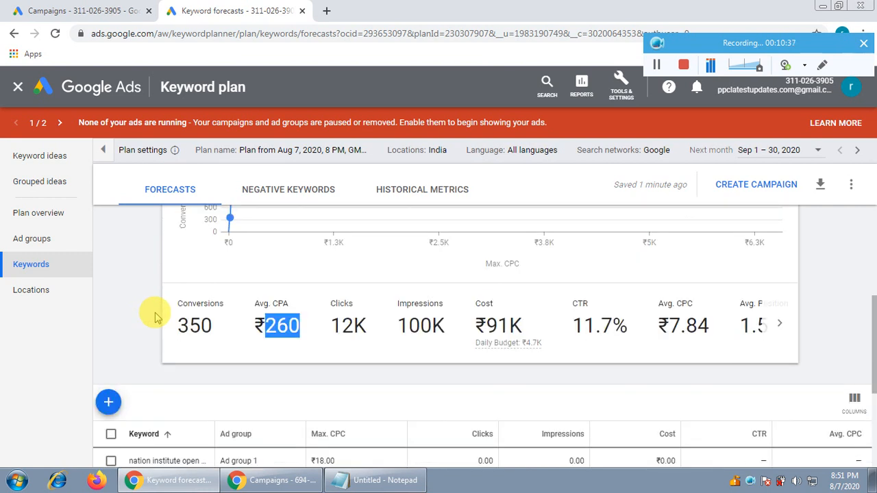
pyautogui.scroll(-3, 155, 317)
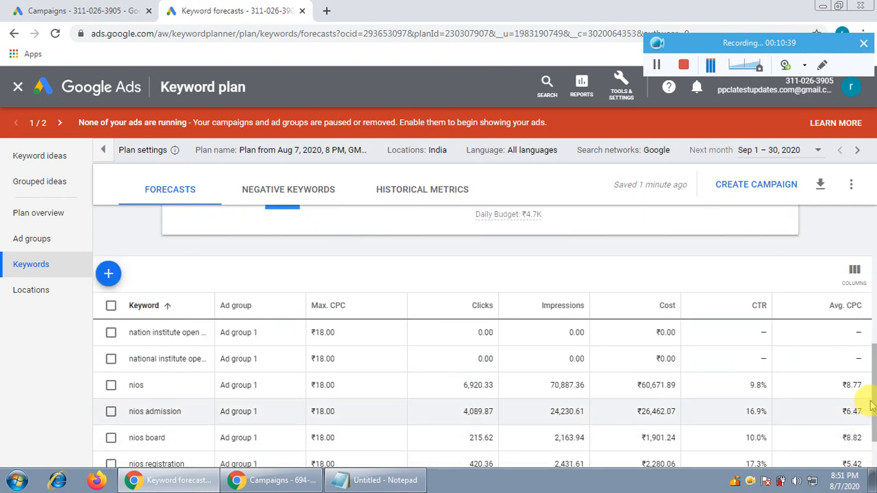
pyautogui.scroll(5, 724, 362)
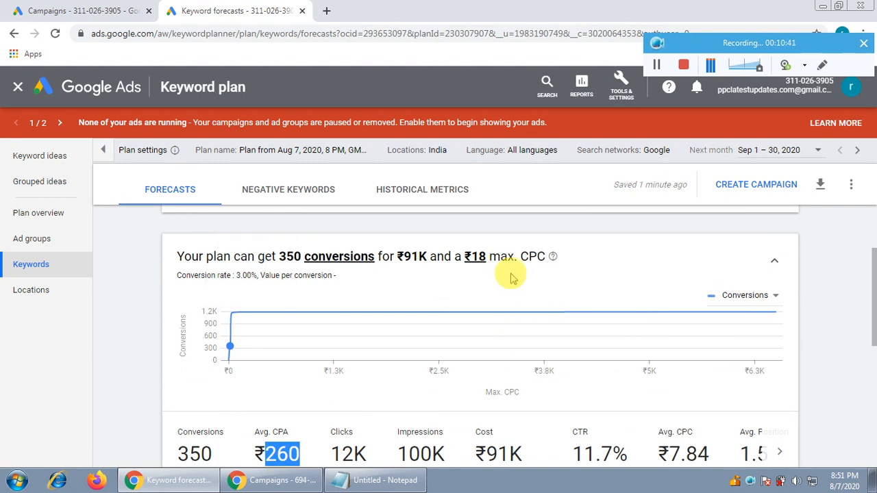
pyautogui.scroll(-2, 145, 308)
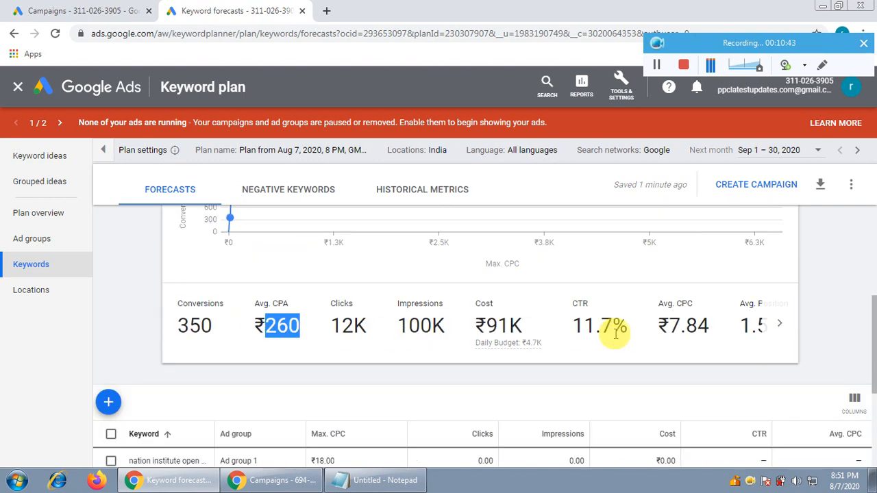
pyautogui.click(144, 273)
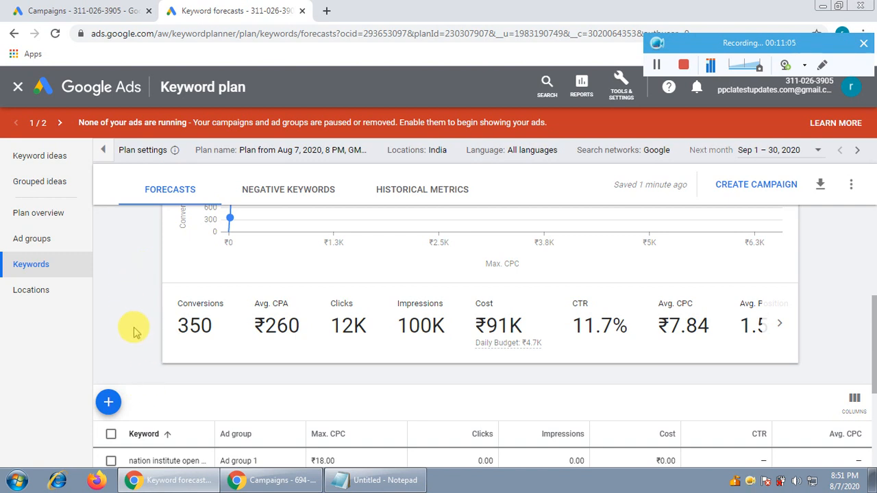
# Step: Switch to the incognito Chrome window and open youtube.com in a new tab
pyautogui.click(274, 480)
pyautogui.click(328, 12)
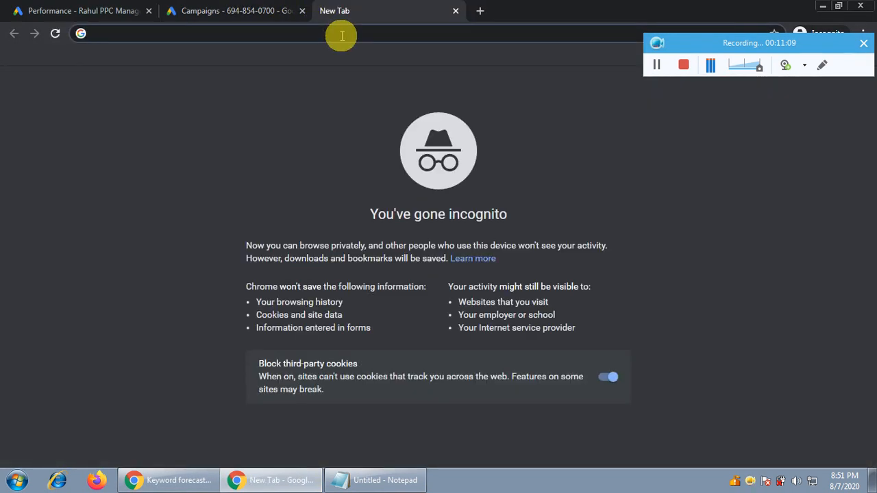
pyautogui.write('youtube.com')
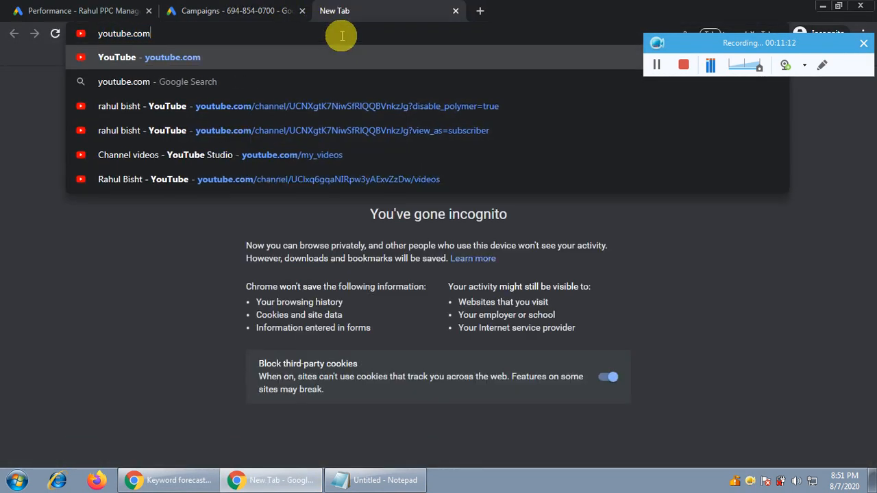
pyautogui.press('Return')
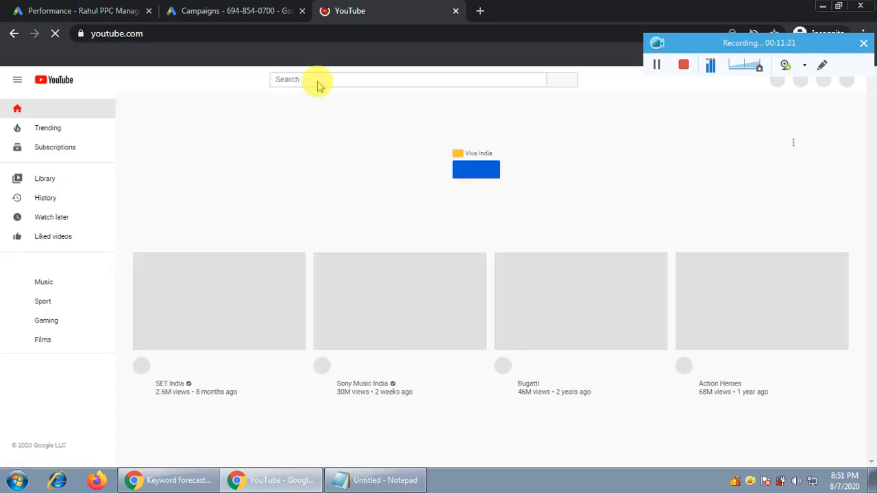
# Step: Search YouTube for the PPC instructor's channel by full name and open the channel's list of uploaded videos
pyautogui.click(322, 78)
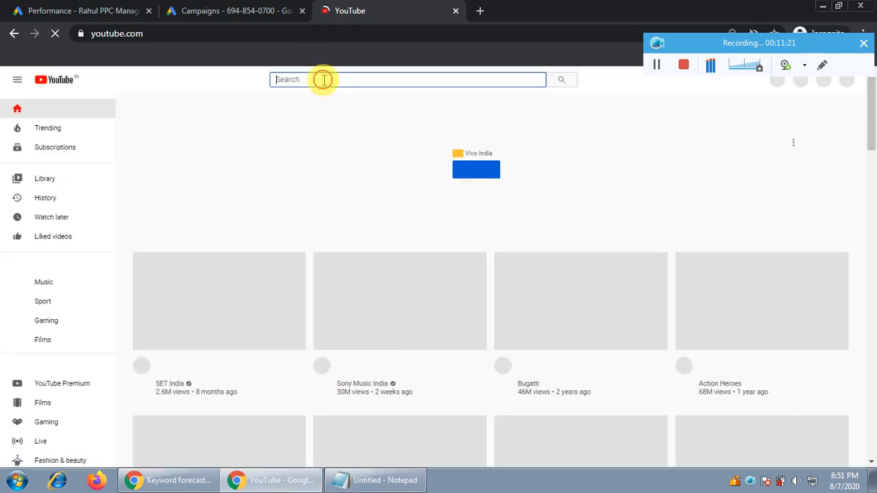
pyautogui.write('rahul bisht')
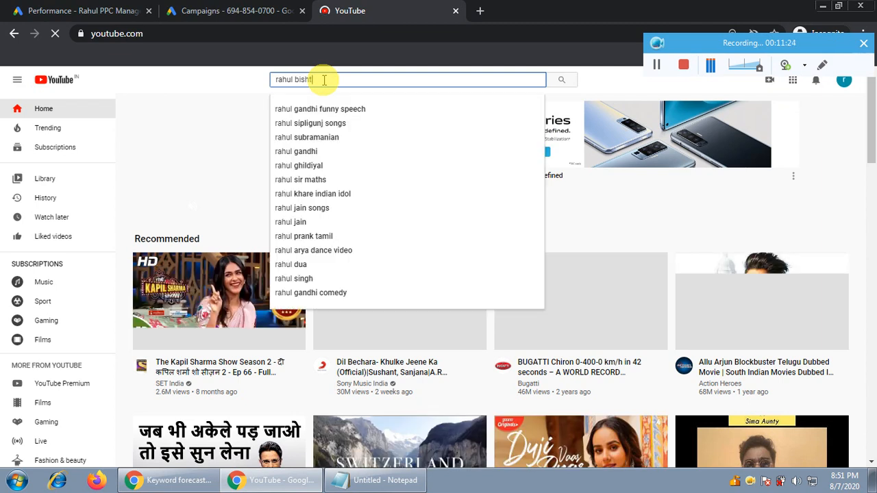
pyautogui.press('Return')
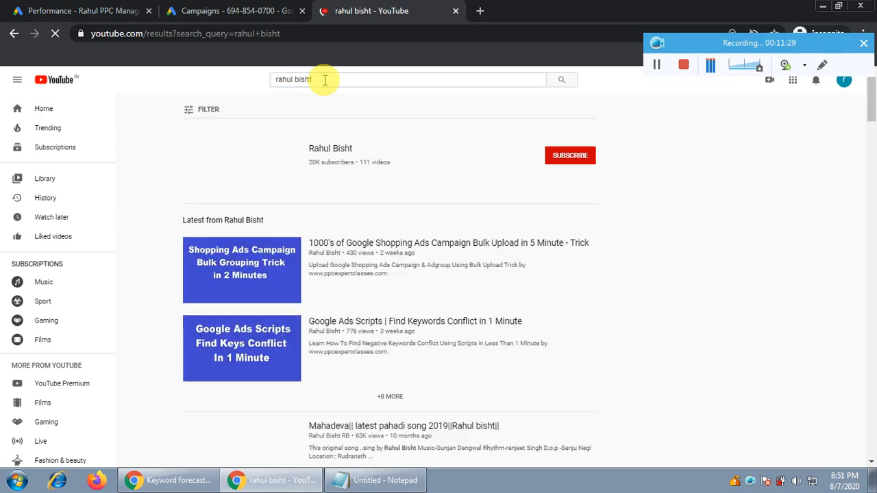
pyautogui.click(331, 148)
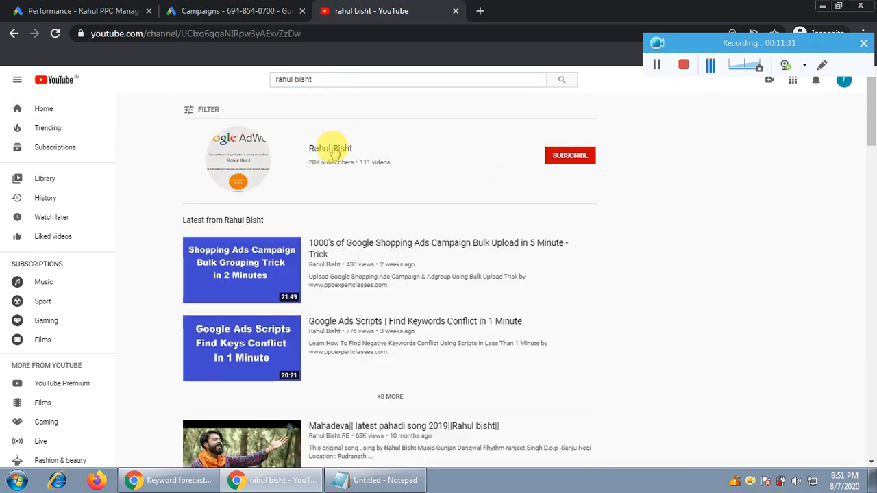
pyautogui.click(261, 152)
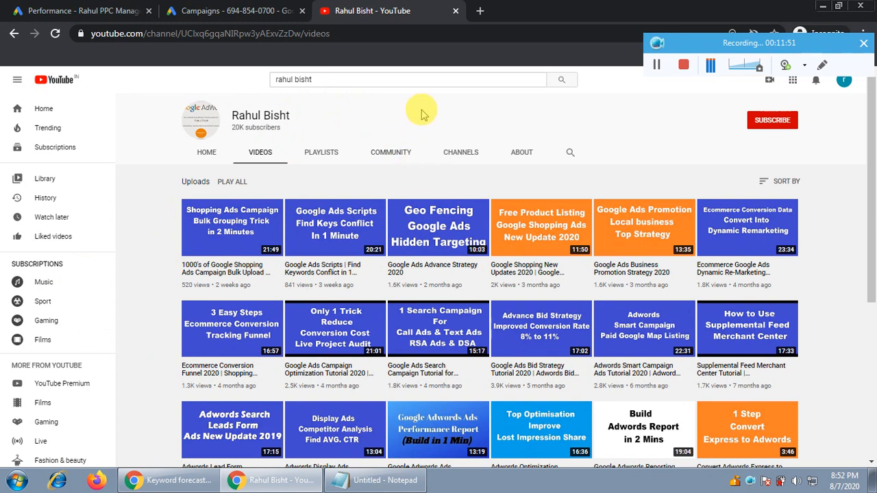
pyautogui.click(231, 10)
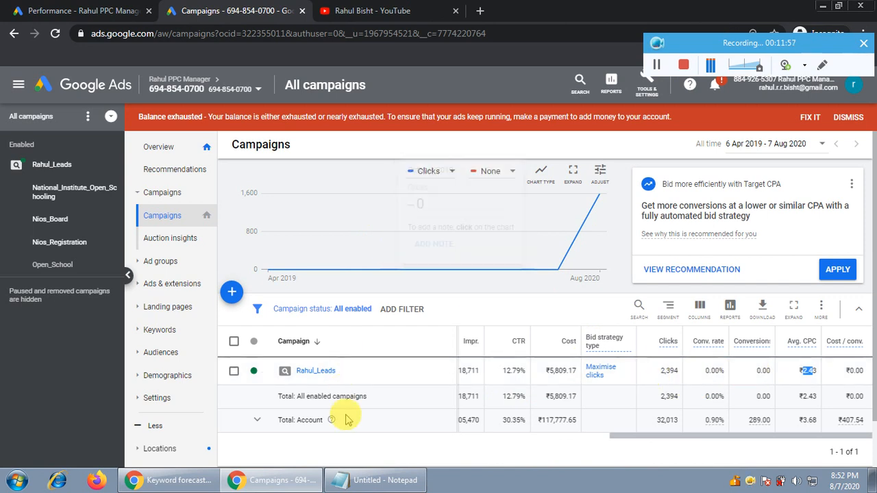
pyautogui.click(370, 481)
pyautogui.moveTo(432, 157); pyautogui.dragTo(562, 153)
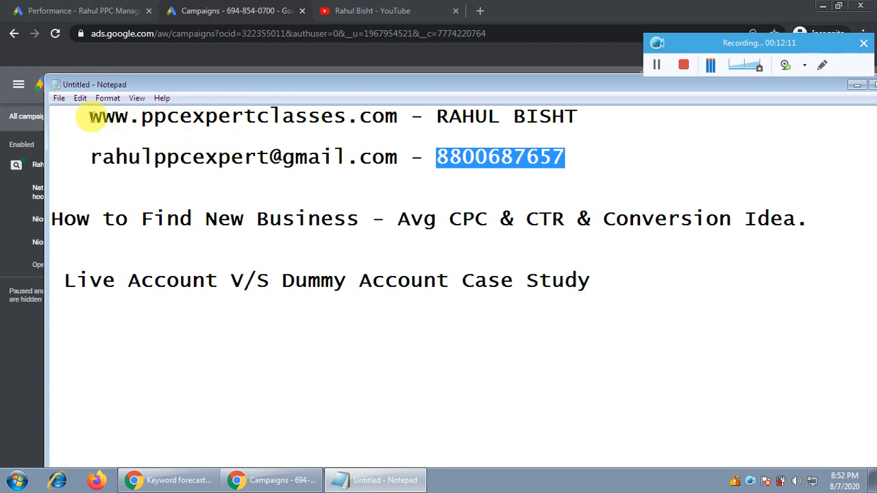
pyautogui.moveTo(91, 116); pyautogui.dragTo(397, 116)
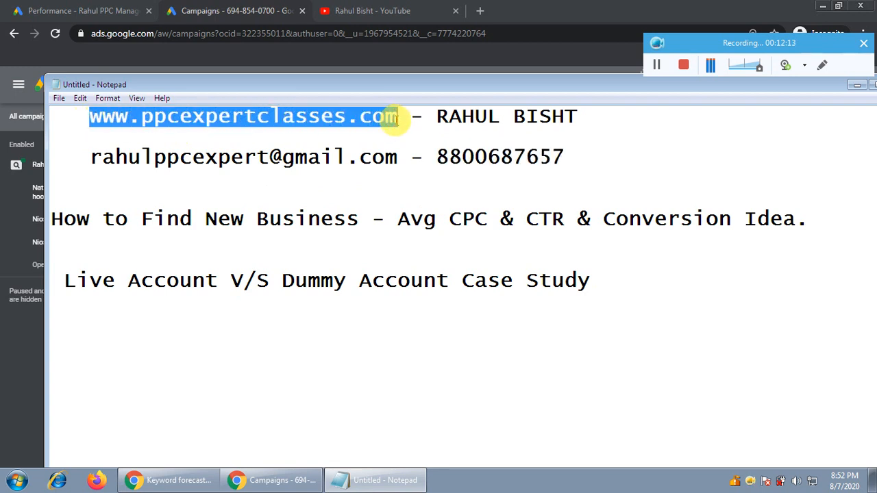
pyautogui.moveTo(433, 158); pyautogui.dragTo(564, 157)
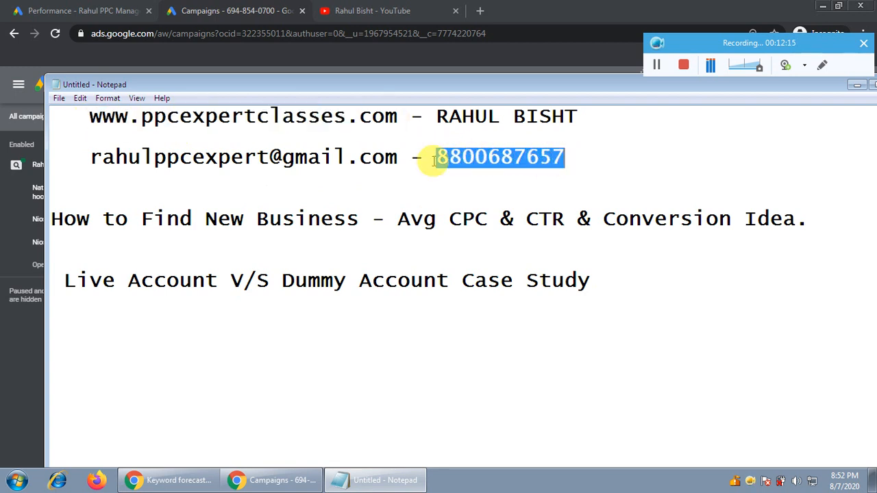
pyautogui.moveTo(89, 158); pyautogui.dragTo(401, 160)
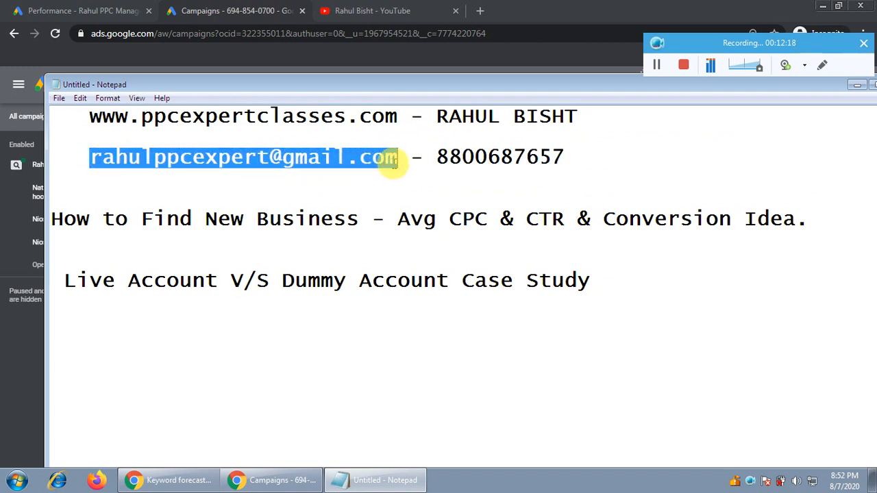
pyautogui.click(371, 272)
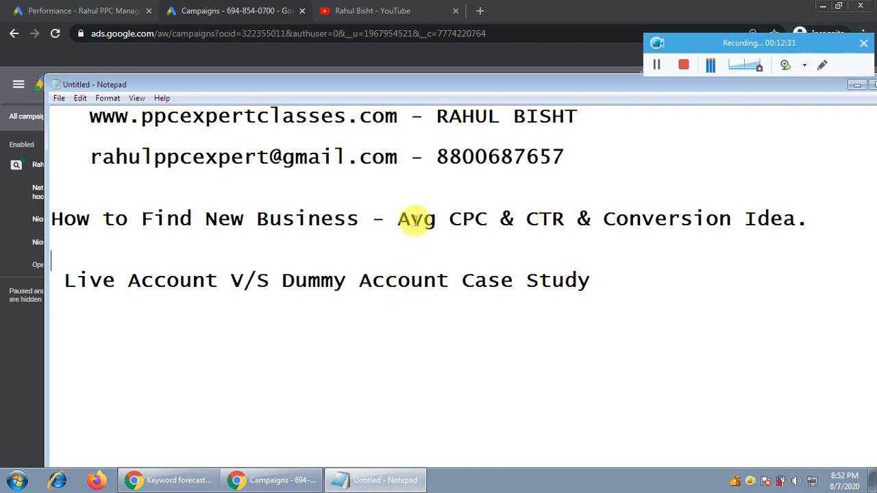
pyautogui.click(683, 64)
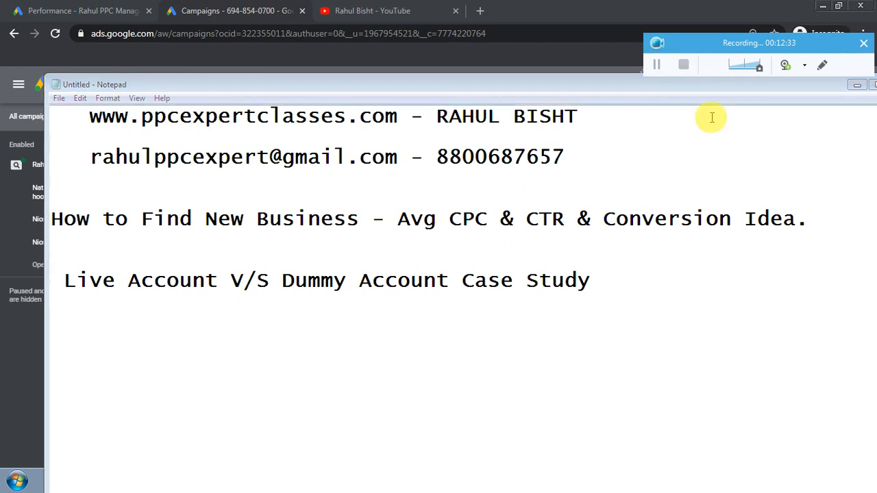